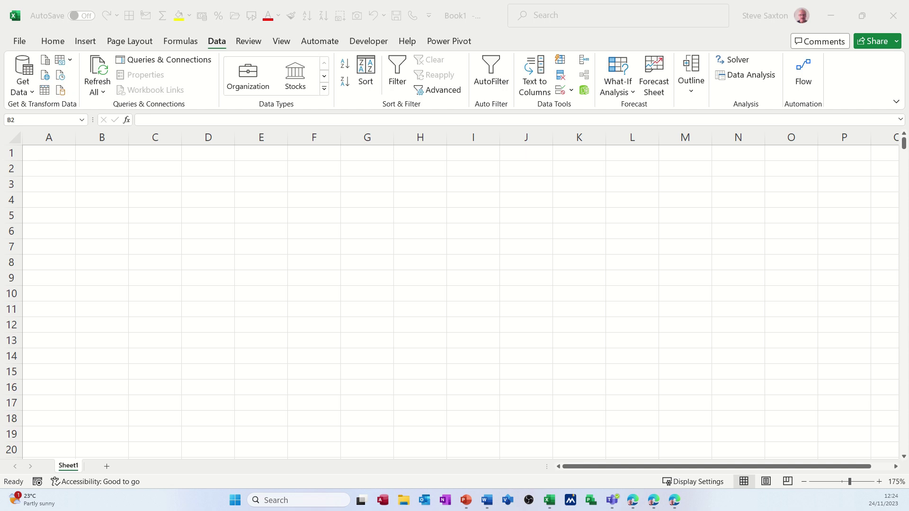
- Enter Excel, Access, Word and PowerPoint in cells B2 to B5
{"action": "left_click", "coordinate": [107, 168]}
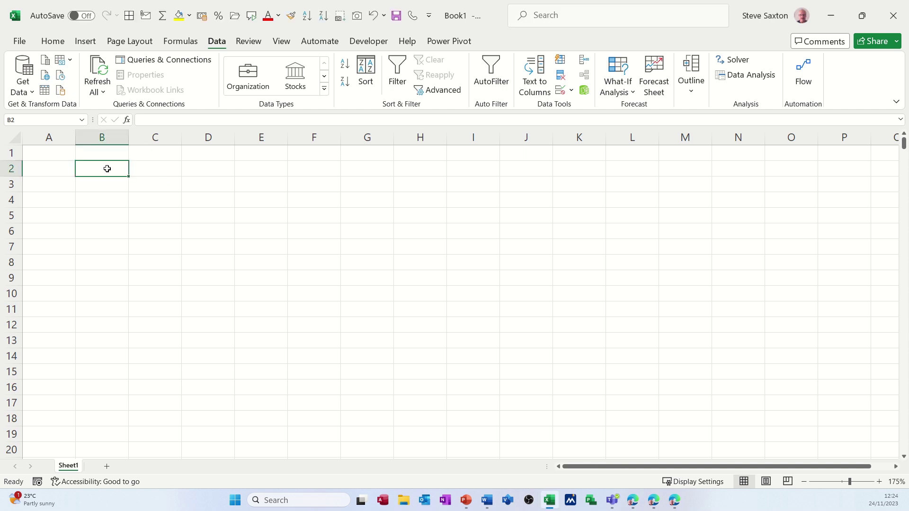
{"action": "type", "text": "Excel"}
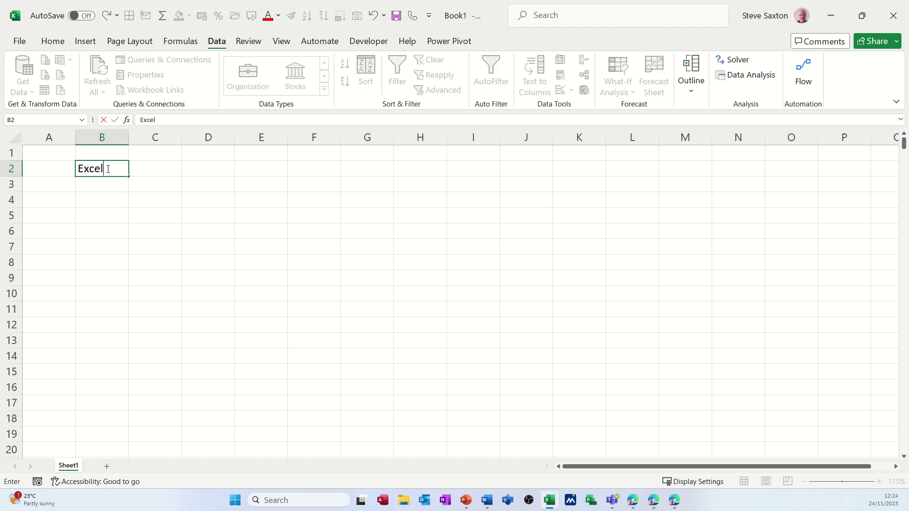
{"action": "key", "text": "Return"}
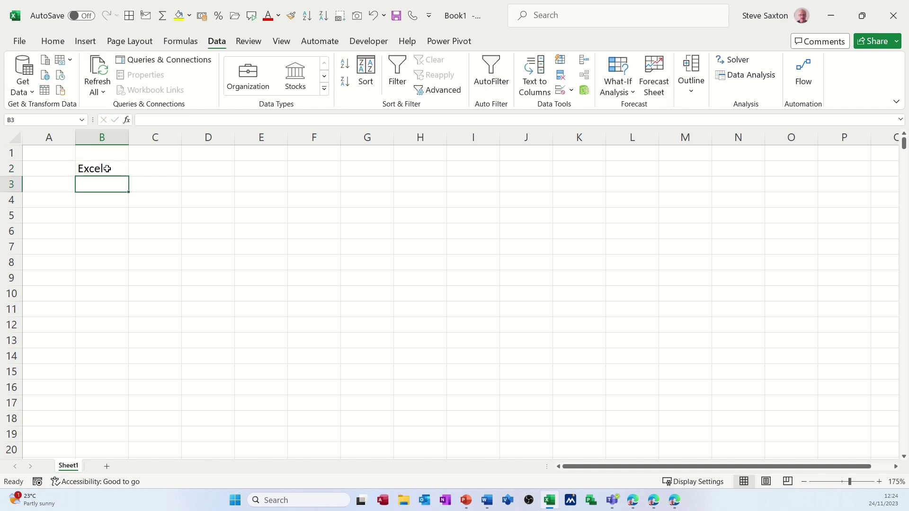
{"action": "type", "text": "Access"}
{"action": "key", "text": "Return"}
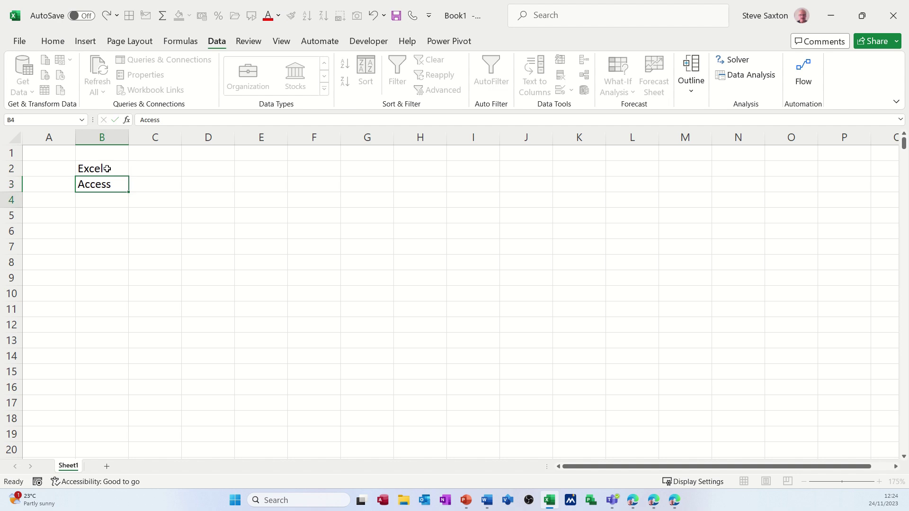
{"action": "type", "text": "Word"}
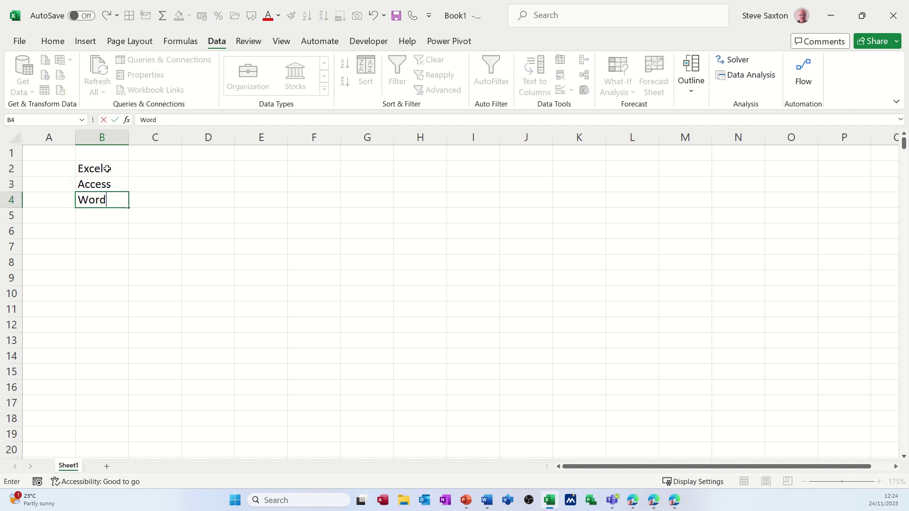
{"action": "key", "text": "Return"}
{"action": "type", "text": "Power"}
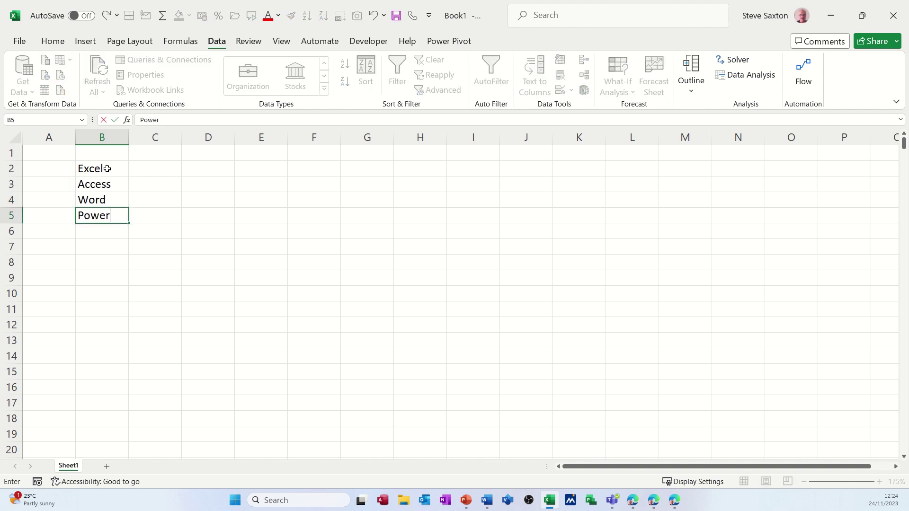
{"action": "type", "text": "Point"}
- Fill cell D2 with orange
{"action": "left_click", "coordinate": [186, 174]}
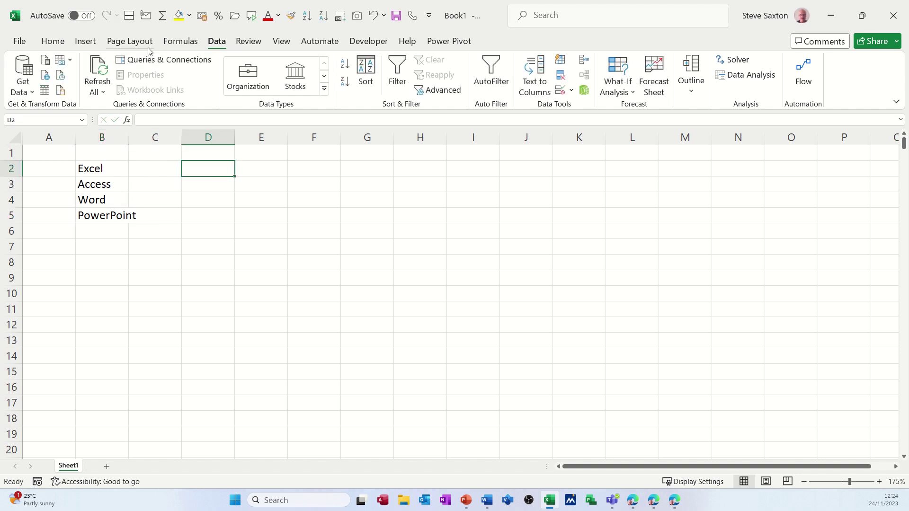
{"action": "left_click", "coordinate": [189, 15]}
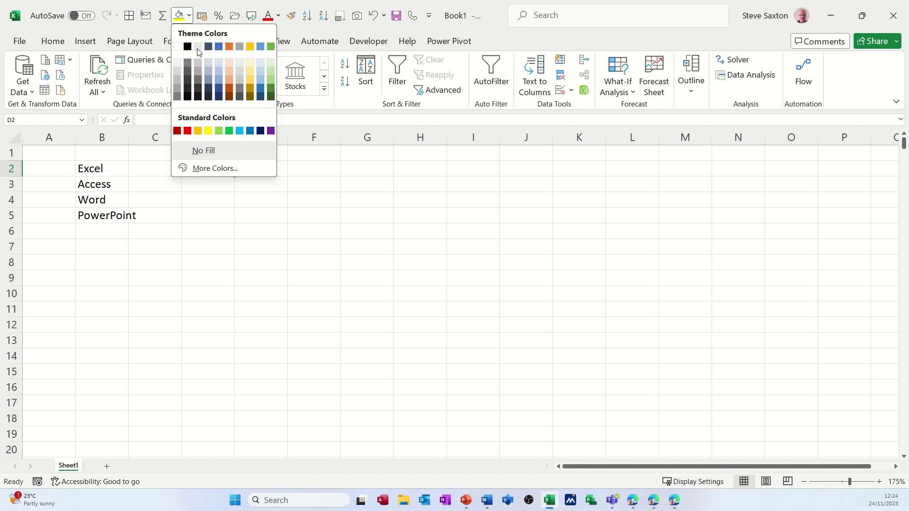
{"action": "left_click", "coordinate": [198, 131]}
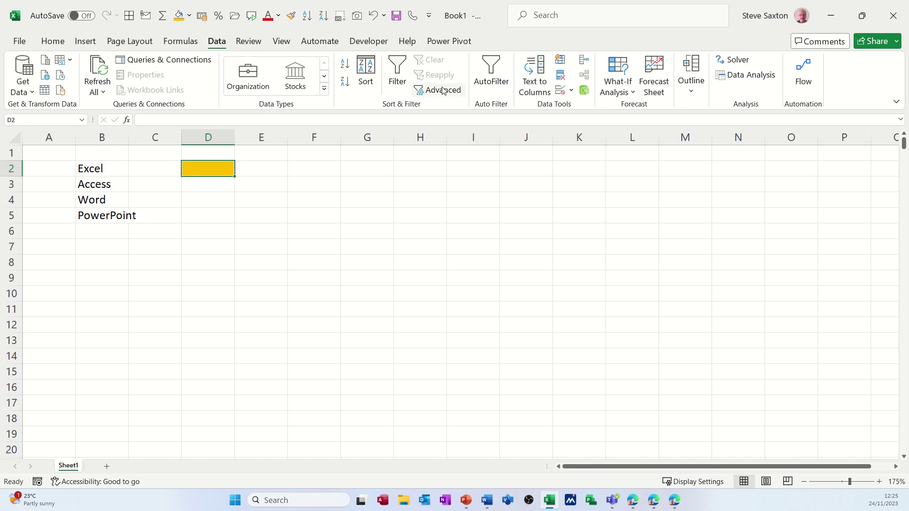
- Give D2 list data validation sourced from $B$2:$B$5
{"action": "left_click", "coordinate": [561, 89]}
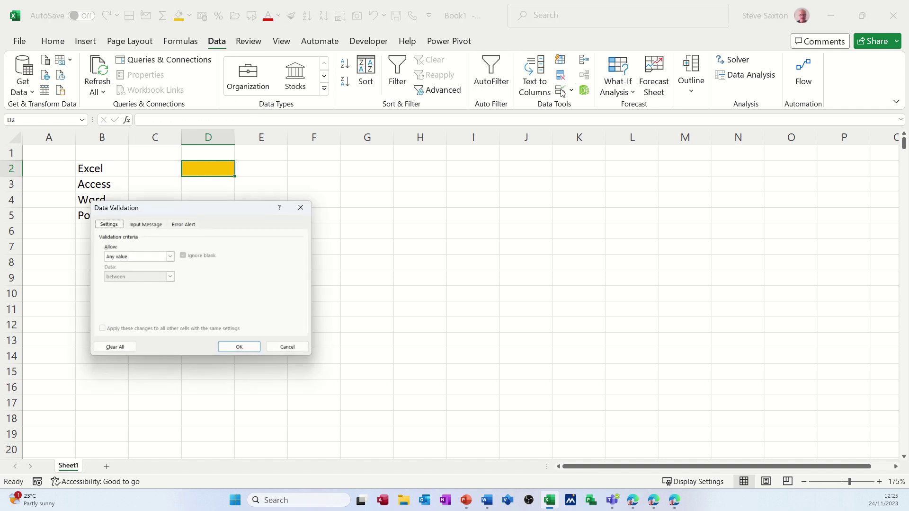
{"action": "left_click_drag", "start_coordinate": [225, 209], "coordinate": [423, 161]}
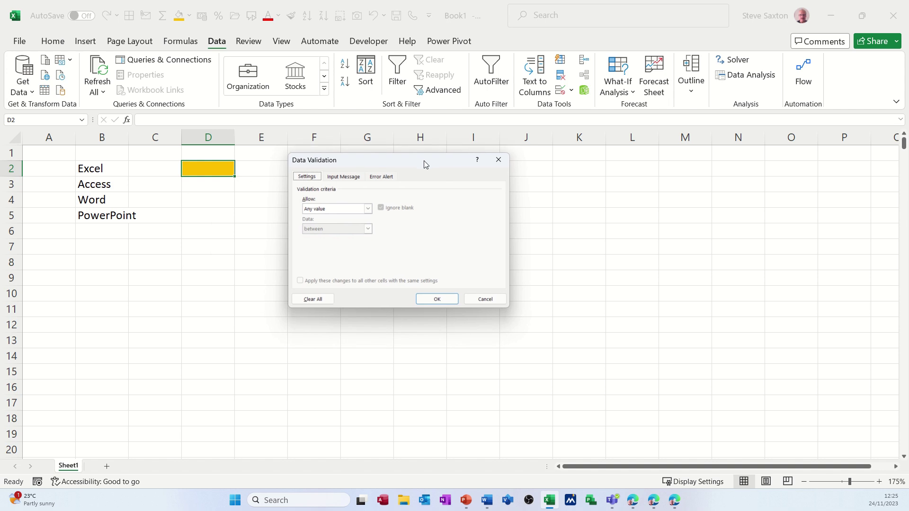
{"action": "left_click", "coordinate": [340, 179]}
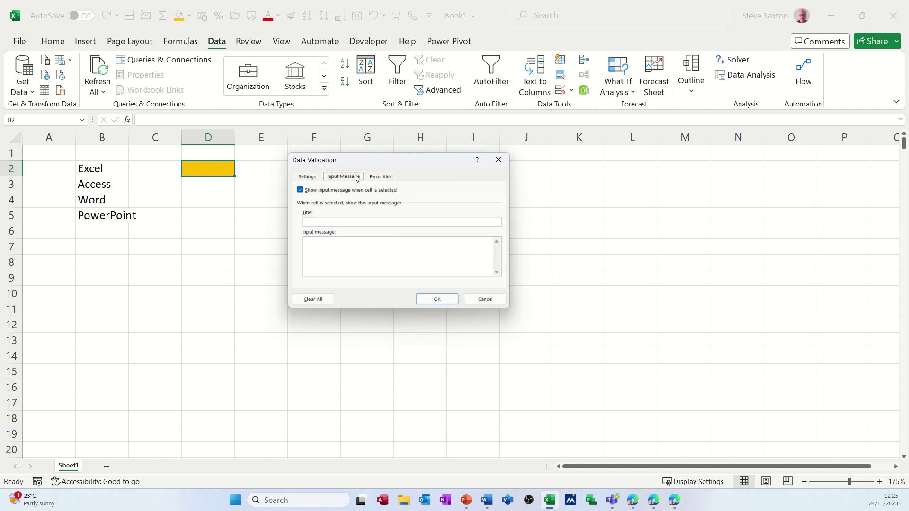
{"action": "left_click", "coordinate": [379, 178]}
{"action": "left_click", "coordinate": [312, 179]}
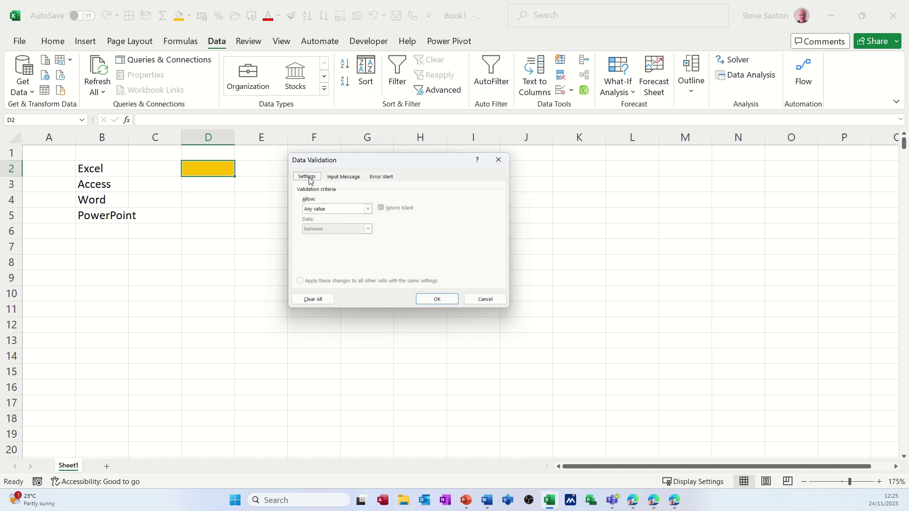
{"action": "left_click", "coordinate": [369, 210]}
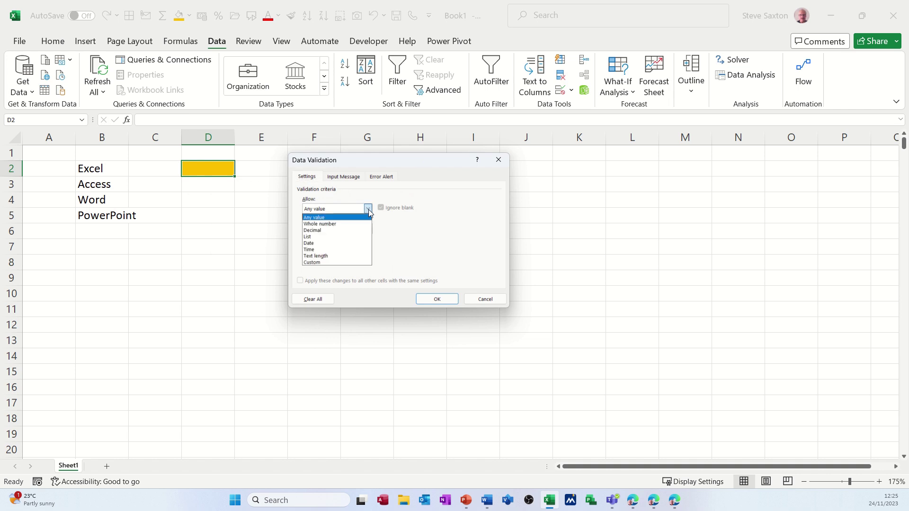
{"action": "left_click", "coordinate": [334, 237]}
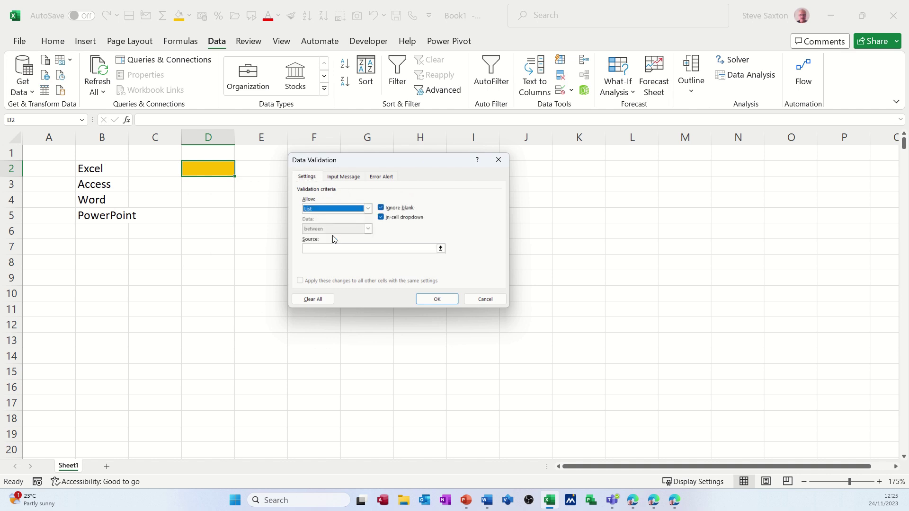
{"action": "left_click", "coordinate": [441, 249]}
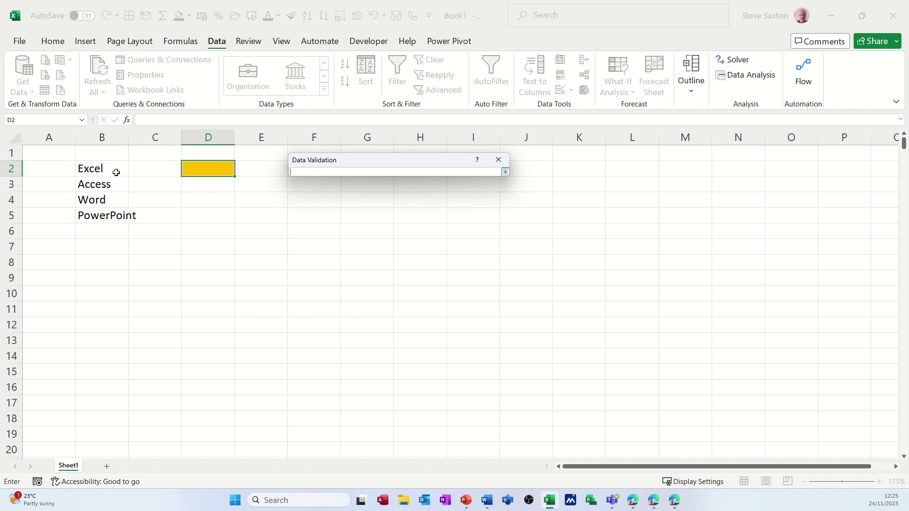
{"action": "left_click_drag", "start_coordinate": [116, 171], "coordinate": [116, 215]}
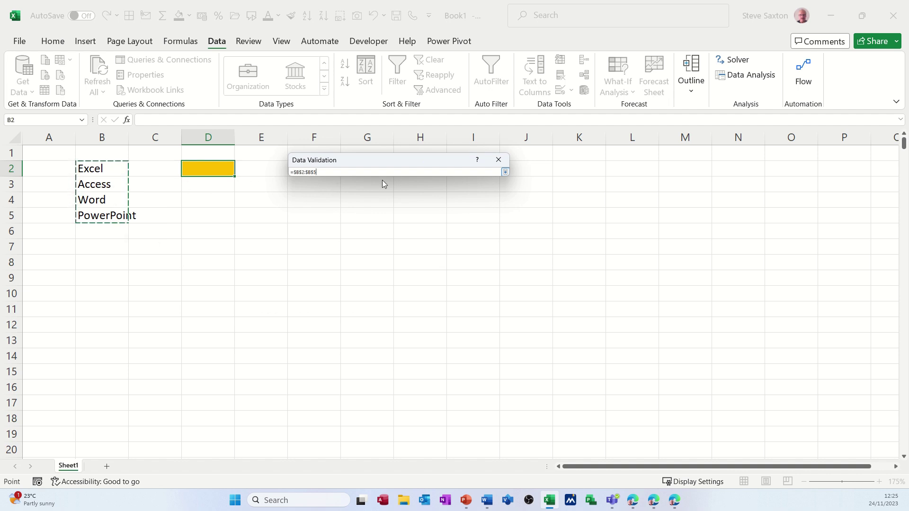
{"action": "left_click", "coordinate": [505, 173]}
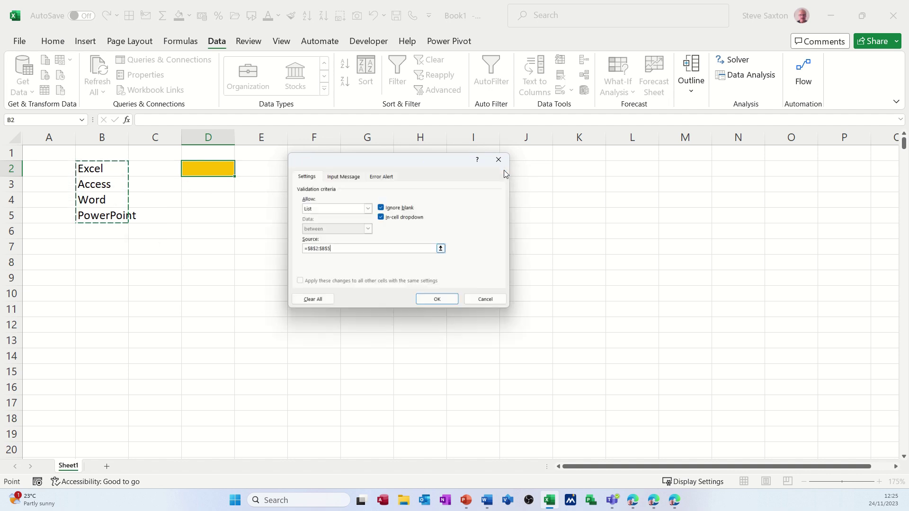
{"action": "left_click", "coordinate": [430, 299]}
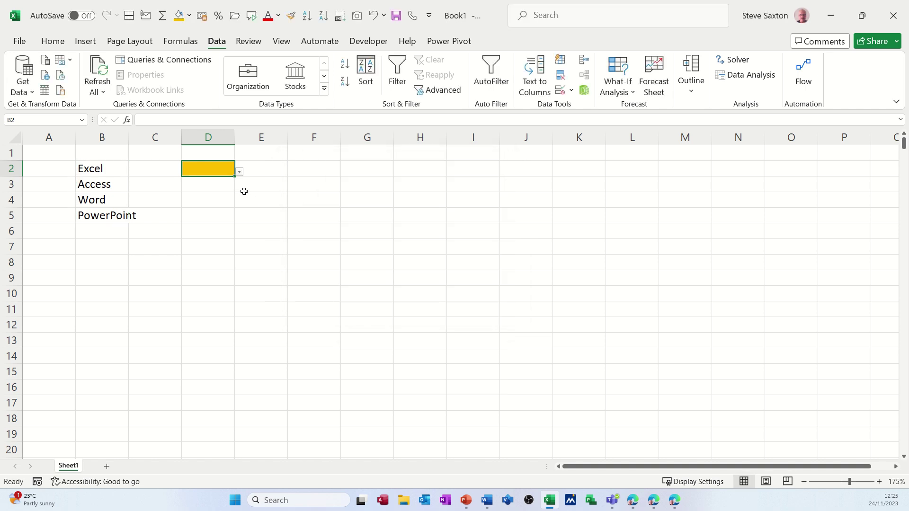
- Pick Word, then PowerPoint, from D2's dropdown
{"action": "left_click", "coordinate": [240, 173]}
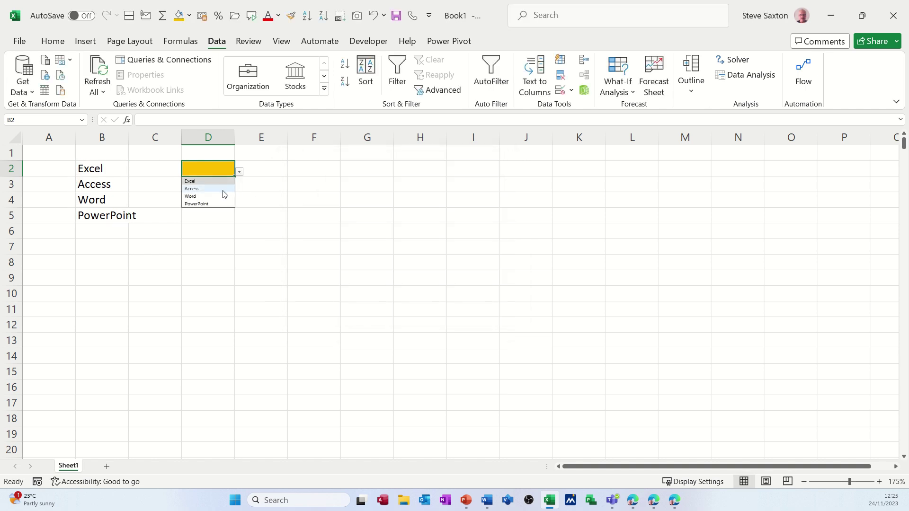
{"action": "left_click", "coordinate": [204, 194]}
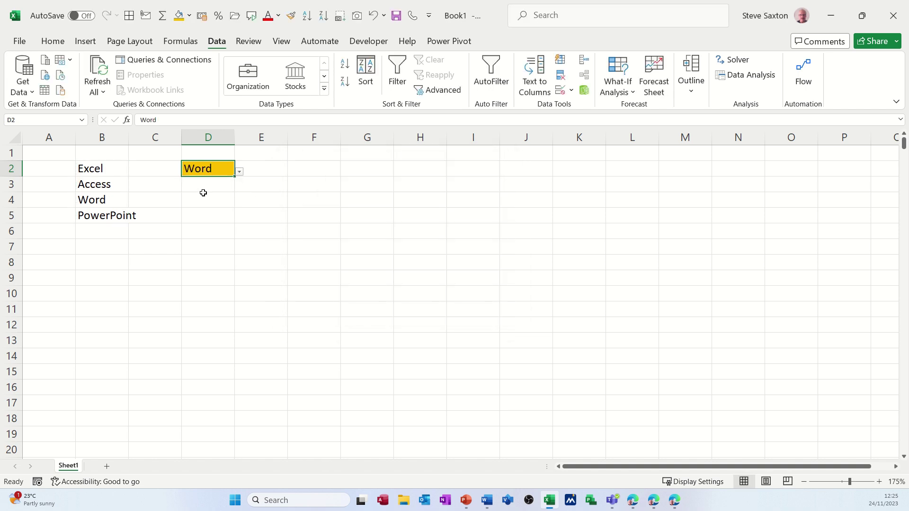
{"action": "left_click", "coordinate": [240, 173]}
{"action": "left_click", "coordinate": [214, 203]}
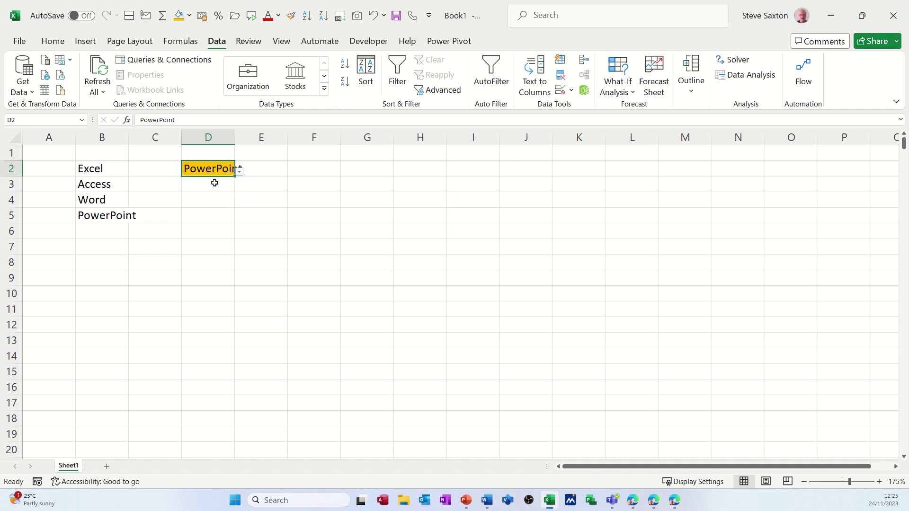
- Add Project in B6 and check whether D2's dropdown shows it
{"action": "left_click", "coordinate": [107, 232]}
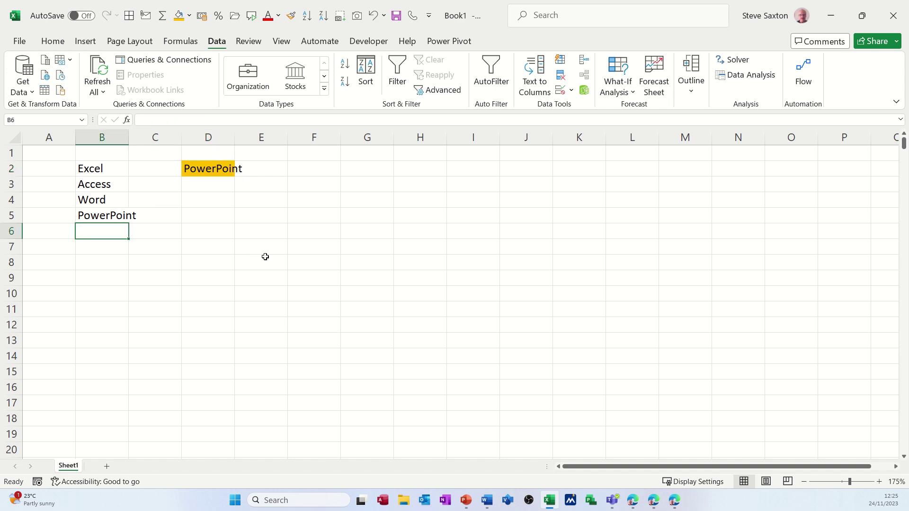
{"action": "type", "text": "Project"}
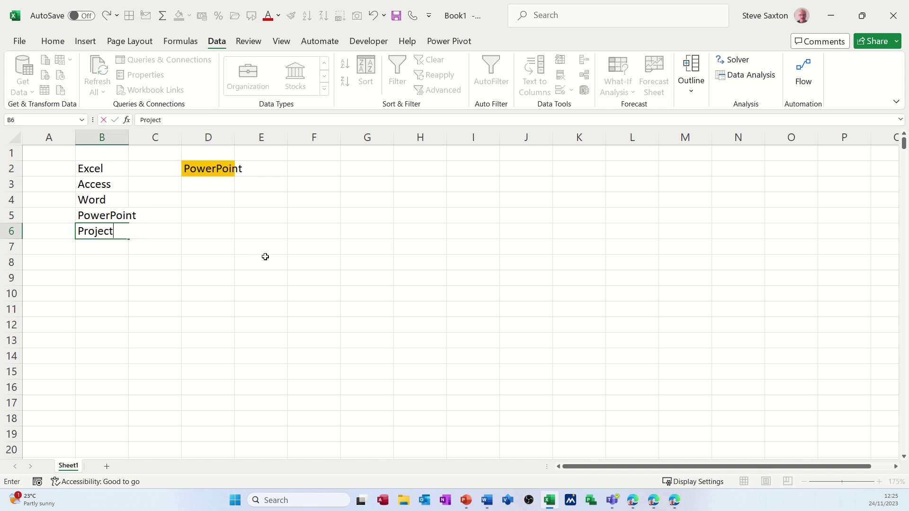
{"action": "key", "text": "Return"}
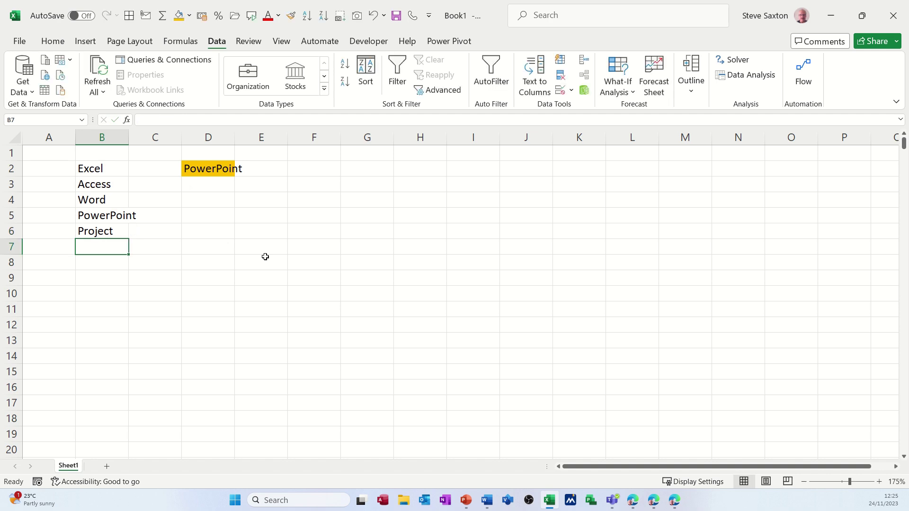
{"action": "left_click", "coordinate": [226, 170]}
{"action": "left_click", "coordinate": [240, 174]}
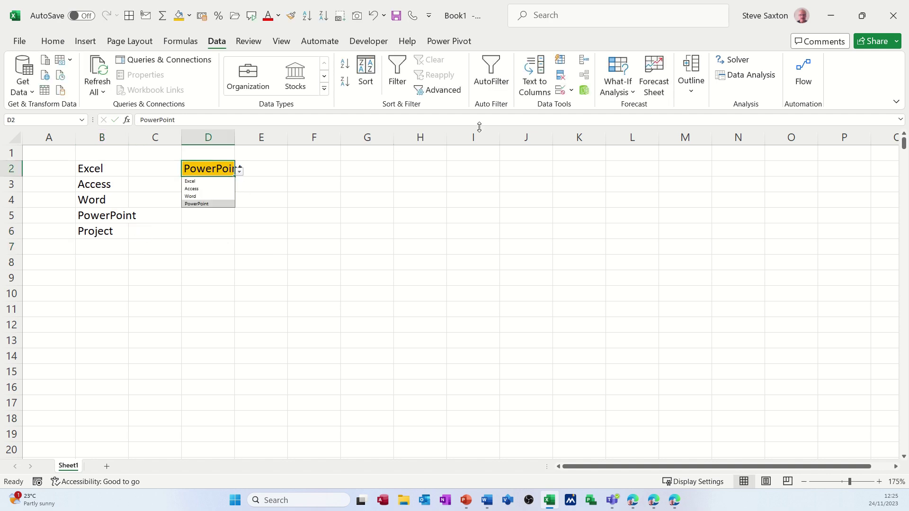
- Extend D2's validation source to $B$2:$B$6 and choose Project in D2
{"action": "left_click", "coordinate": [561, 92]}
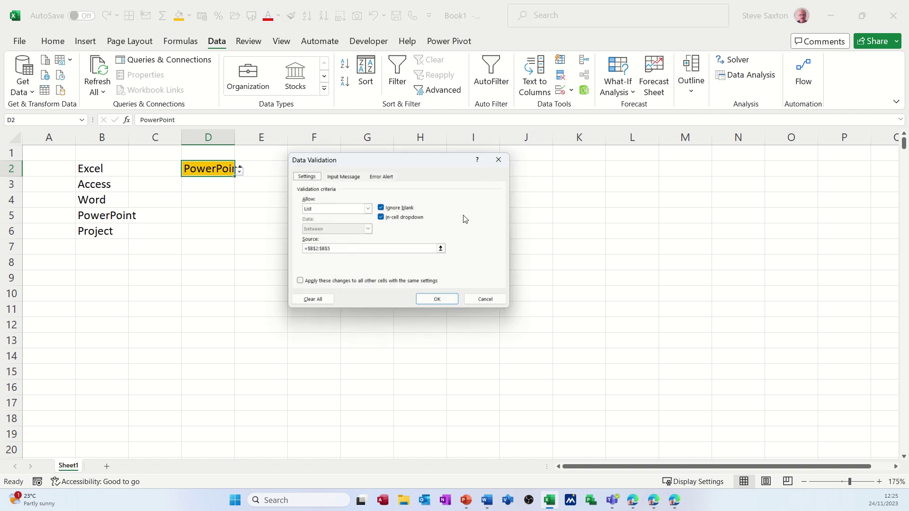
{"action": "left_click", "coordinate": [441, 249]}
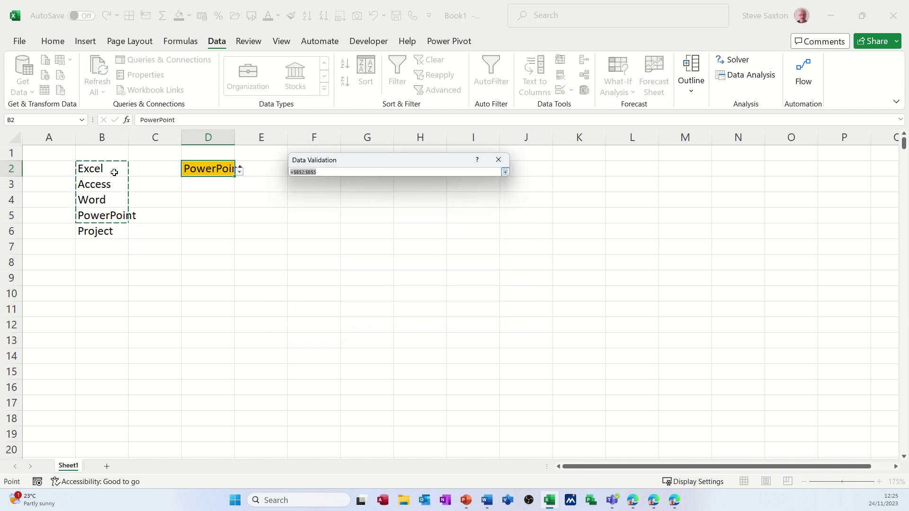
{"action": "left_click_drag", "start_coordinate": [112, 170], "coordinate": [107, 229]}
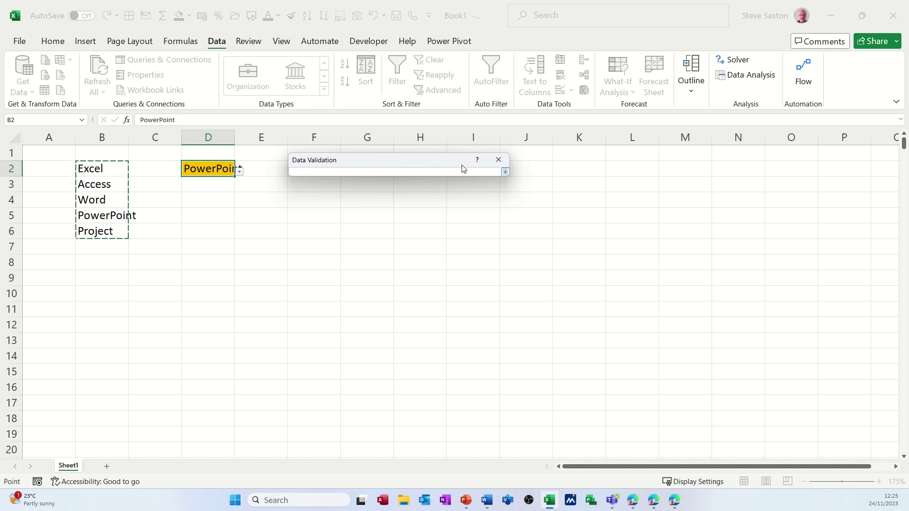
{"action": "left_click", "coordinate": [505, 172]}
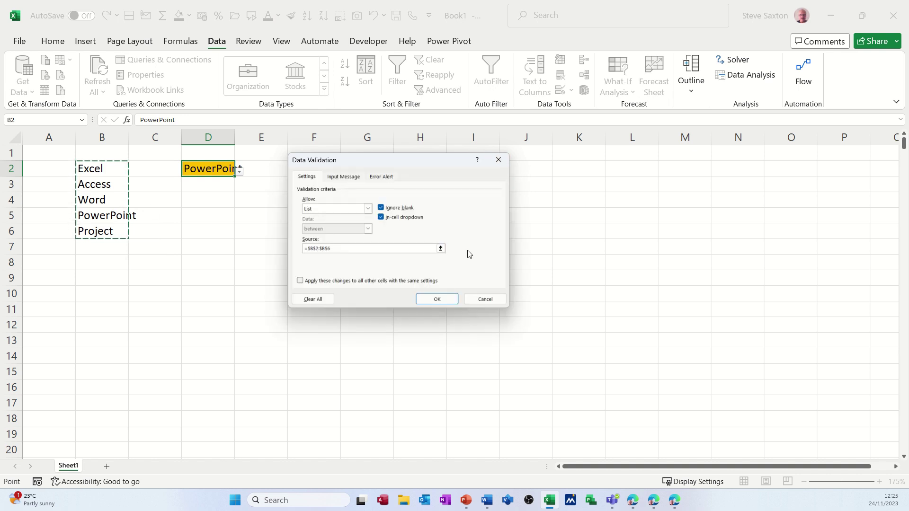
{"action": "left_click", "coordinate": [437, 299]}
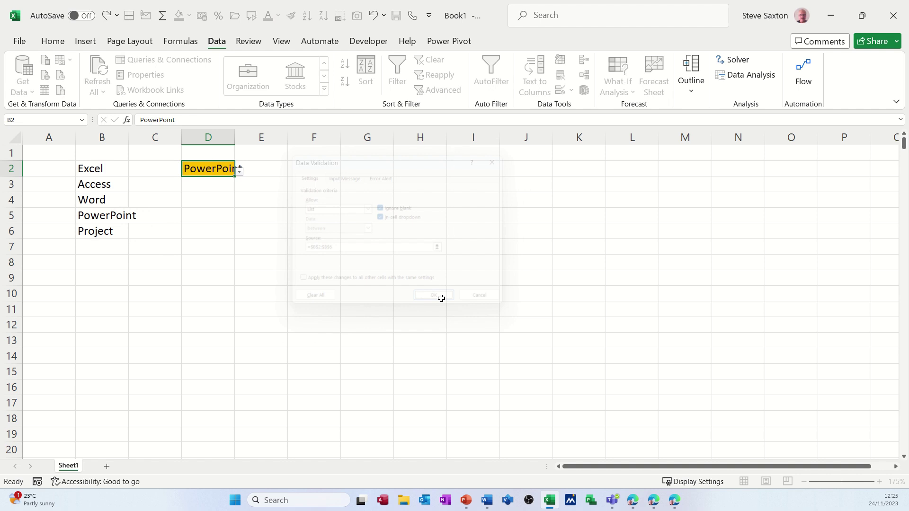
{"action": "left_click", "coordinate": [240, 173]}
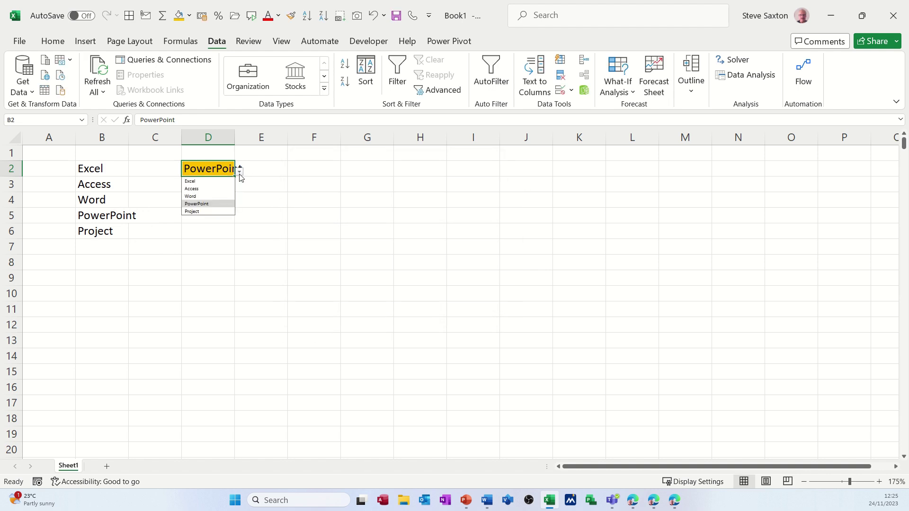
{"action": "left_click", "coordinate": [201, 211]}
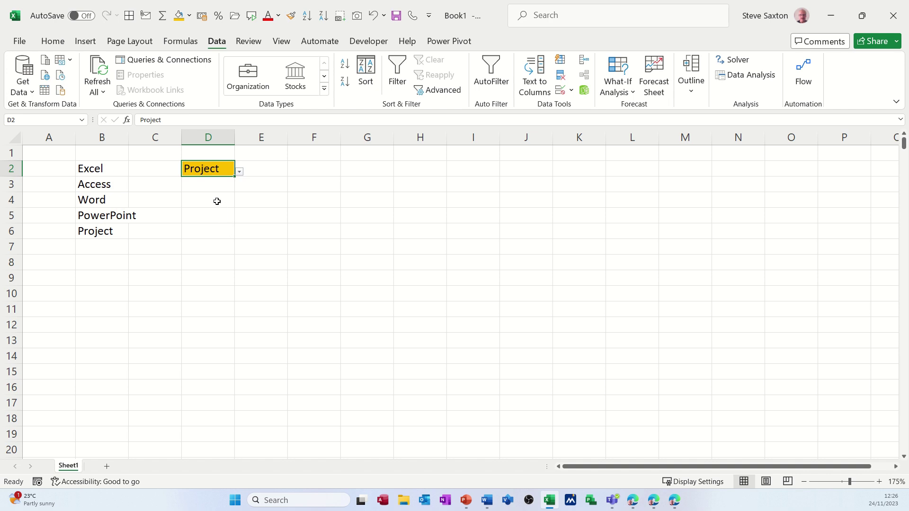
{"action": "left_click", "coordinate": [322, 169]}
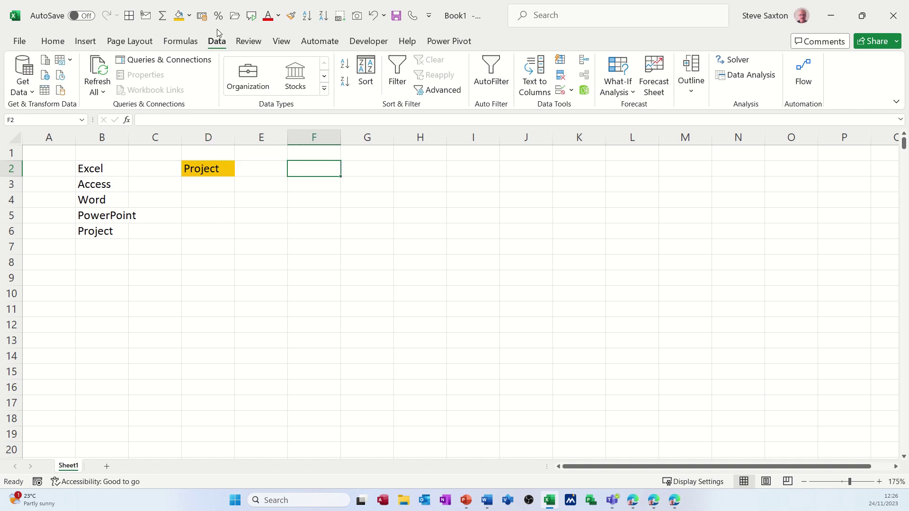
- Fill F2 light blue-grey, then start a green table style on B2:B6 but cancel it
{"action": "left_click", "coordinate": [190, 16]}
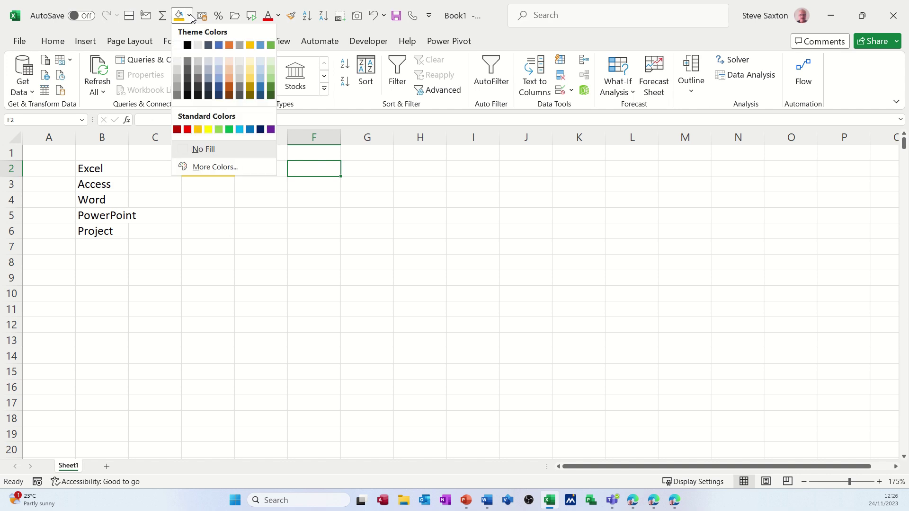
{"action": "left_click", "coordinate": [217, 72]}
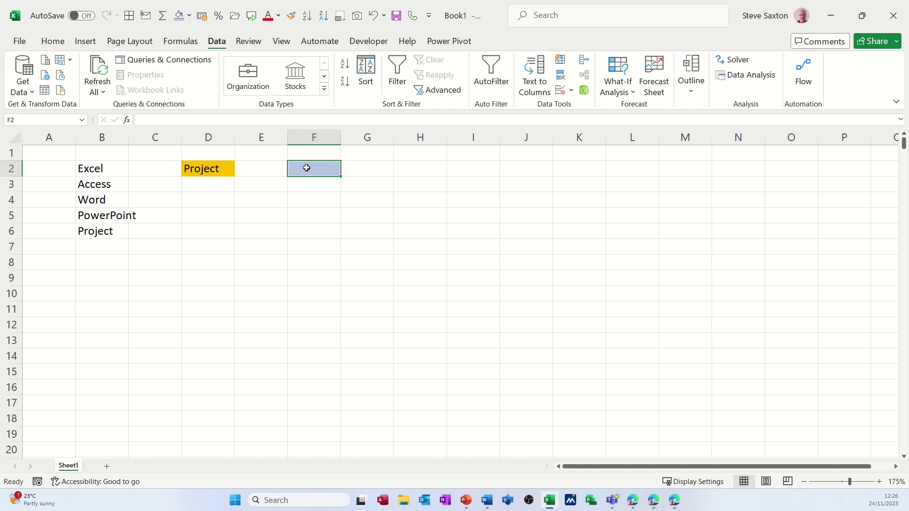
{"action": "left_click_drag", "start_coordinate": [94, 171], "coordinate": [93, 230]}
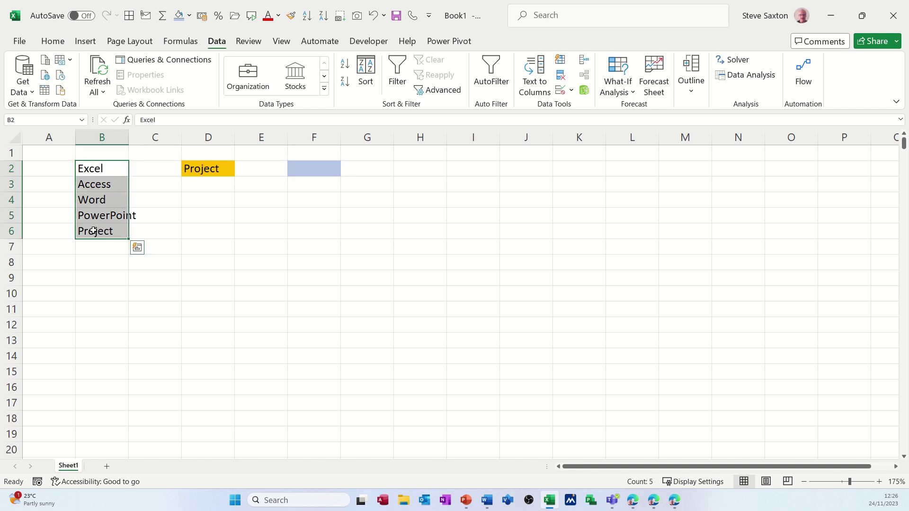
{"action": "left_click", "coordinate": [51, 44]}
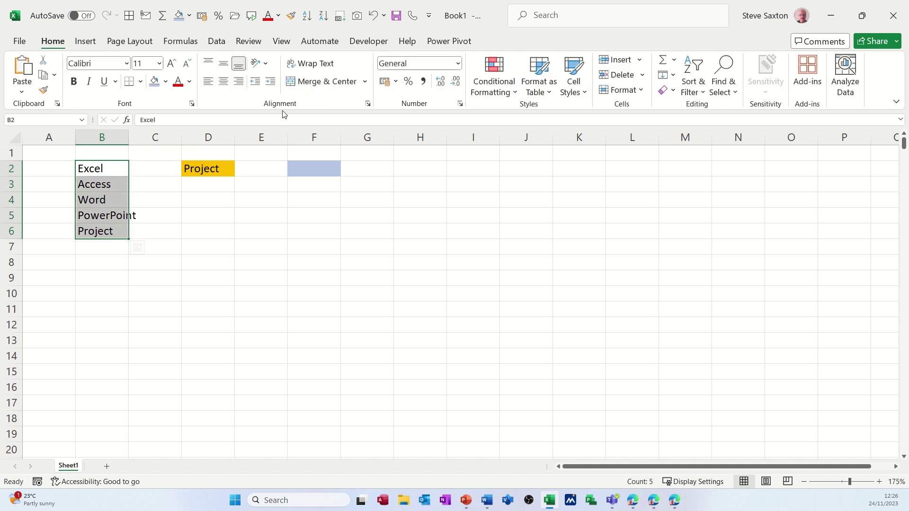
{"action": "left_click", "coordinate": [542, 77]}
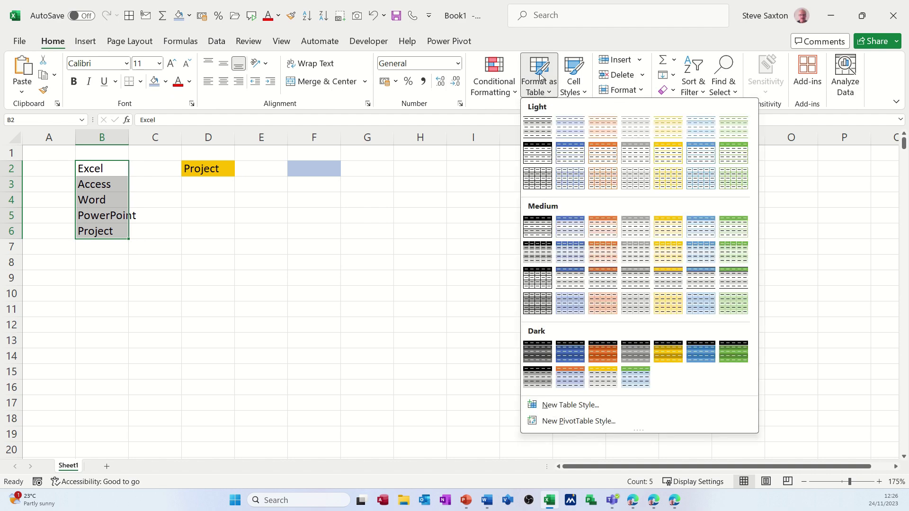
{"action": "left_click", "coordinate": [731, 230]}
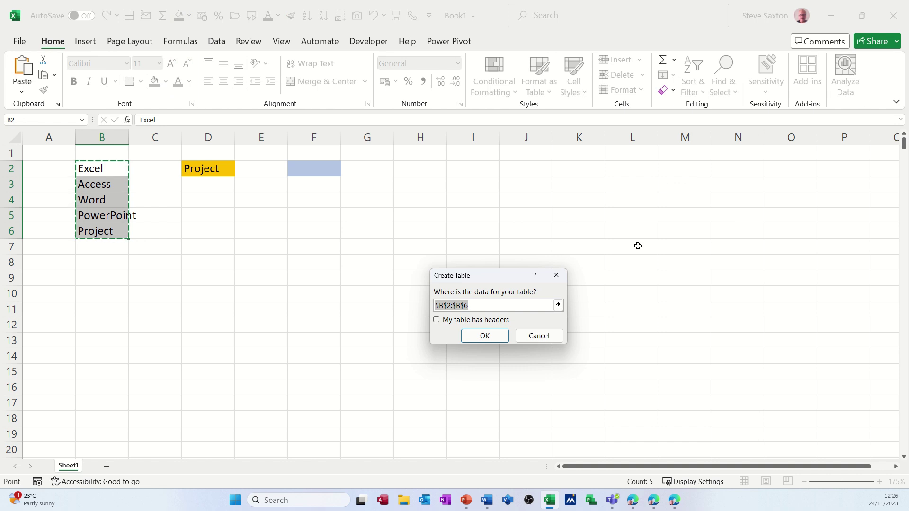
{"action": "left_click_drag", "start_coordinate": [502, 278], "coordinate": [312, 242]}
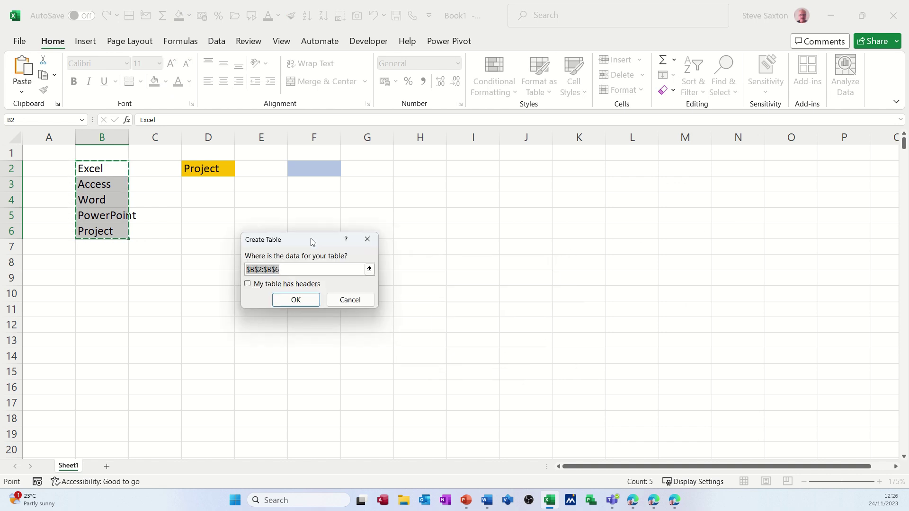
{"action": "key", "text": "Tab"}
{"action": "key", "text": "shift+Tab"}
{"action": "key", "text": "Tab"}
{"action": "key", "text": "Tab"}
{"action": "key", "text": "Tab"}
{"action": "key", "text": "Tab"}
{"action": "key", "text": "Return"}
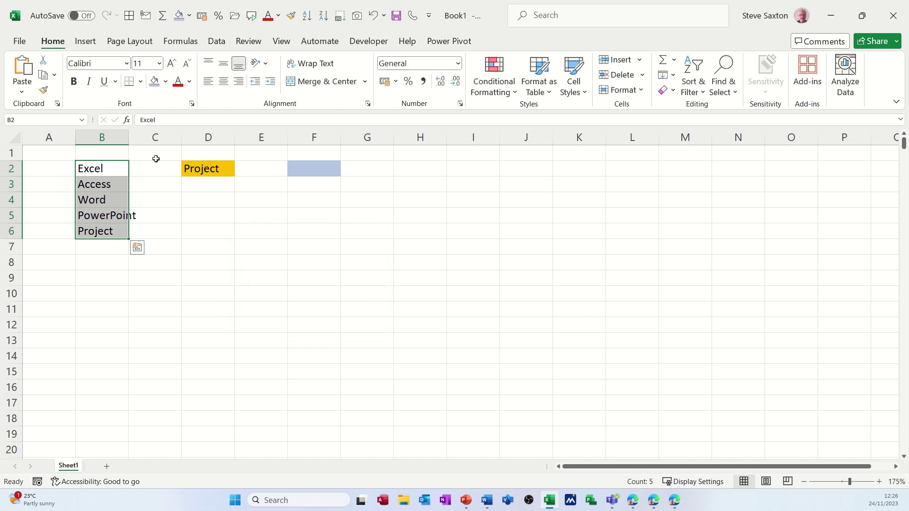
- Type Courses in B1 and format B1:B6 as a green medium table with headers
{"action": "left_click", "coordinate": [109, 154]}
{"action": "type", "text": "Courses"}
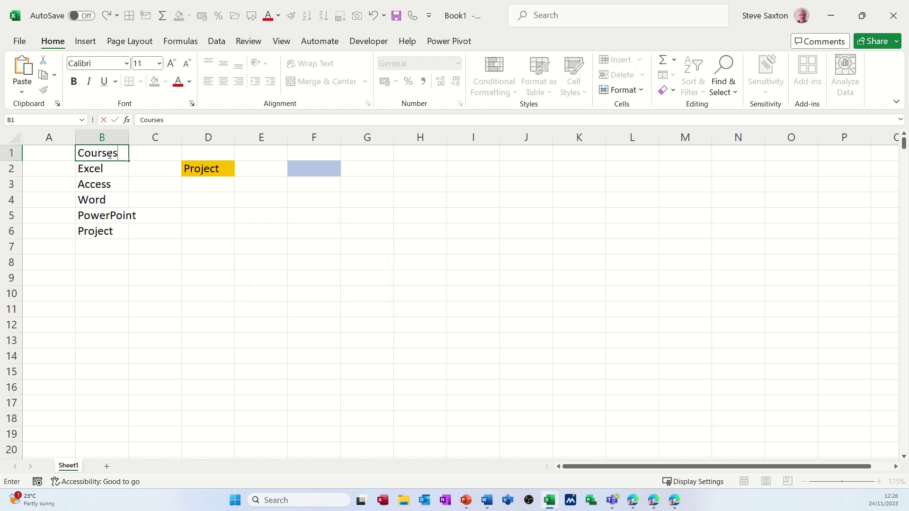
{"action": "left_click", "coordinate": [94, 186]}
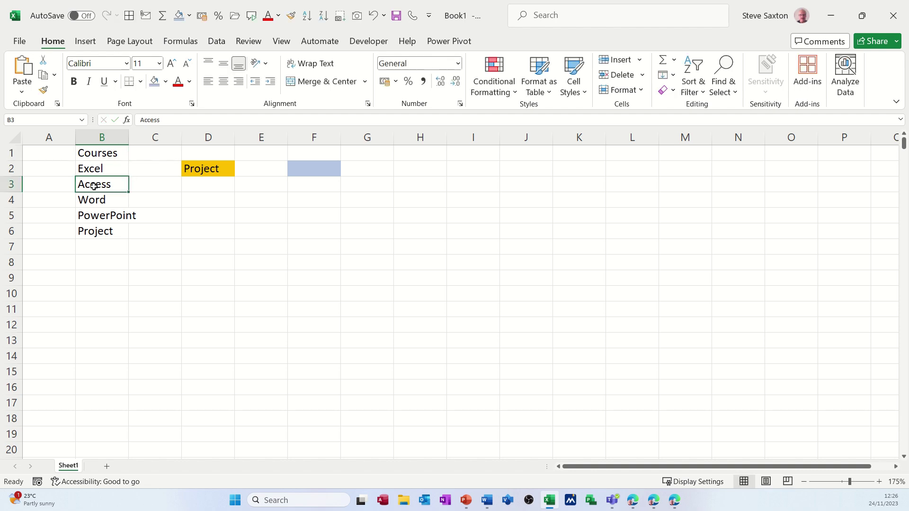
{"action": "left_click", "coordinate": [533, 82]}
{"action": "left_click", "coordinate": [738, 250]}
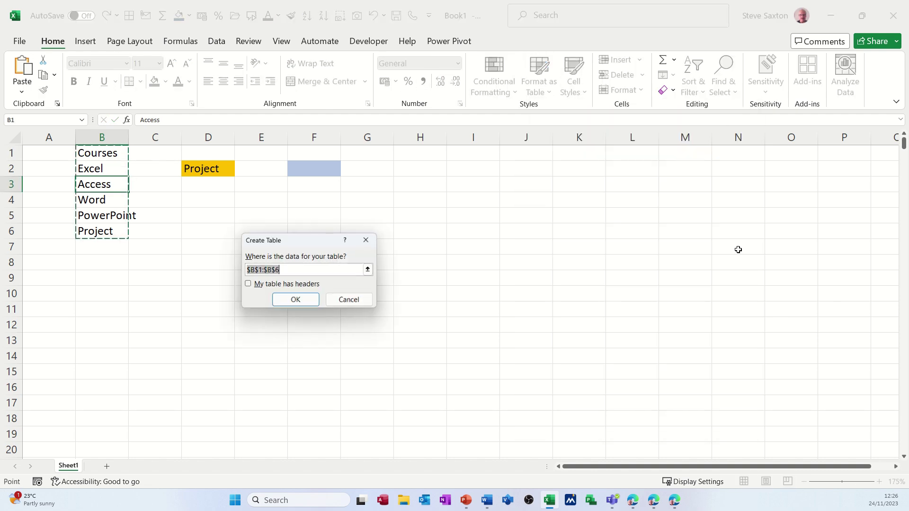
{"action": "left_click", "coordinate": [247, 286]}
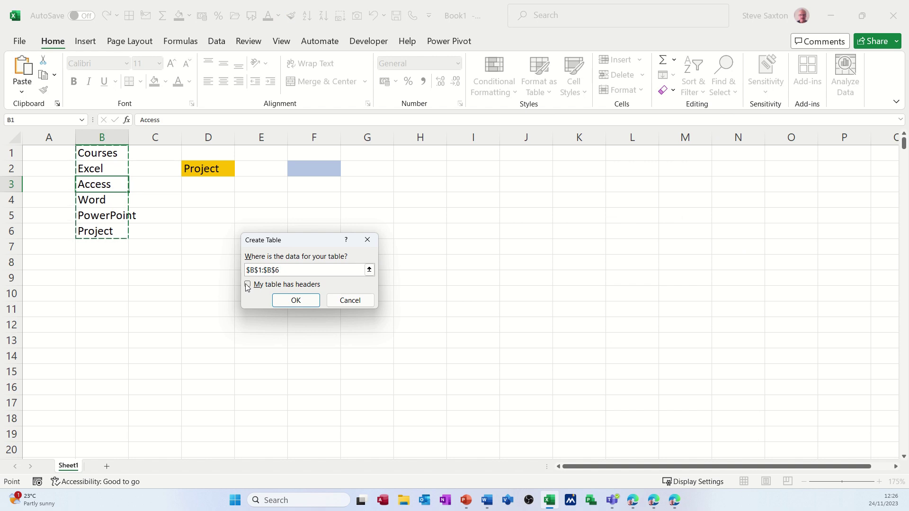
{"action": "left_click", "coordinate": [294, 301]}
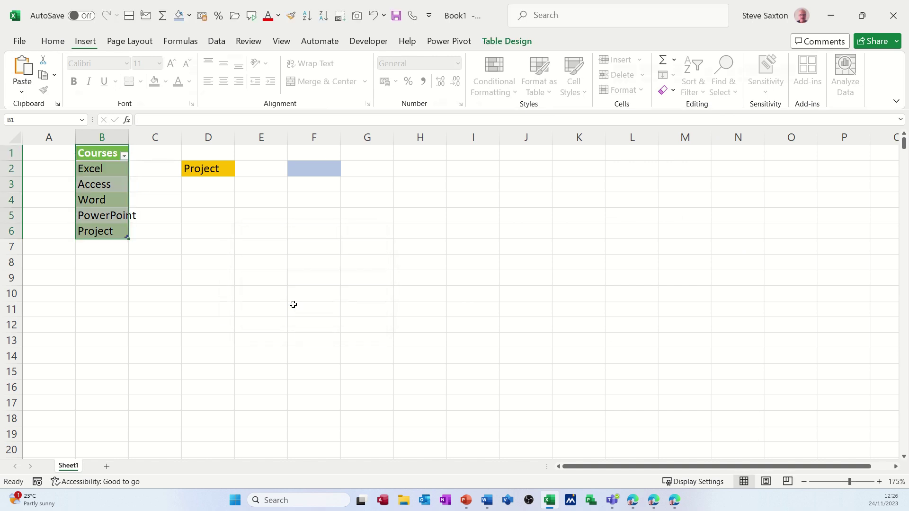
- Widen column B so PowerPoint fits
{"action": "left_click", "coordinate": [97, 180]}
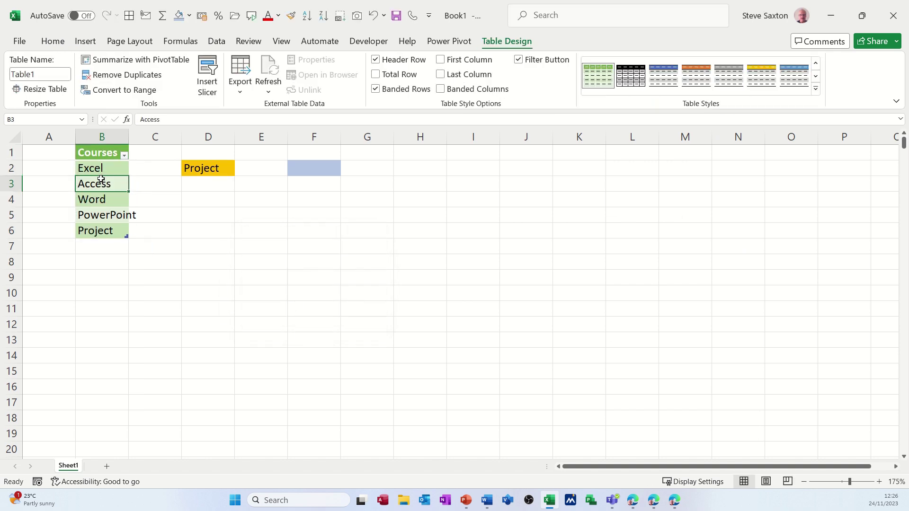
{"action": "left_click", "coordinate": [124, 156]}
{"action": "left_click", "coordinate": [123, 156]}
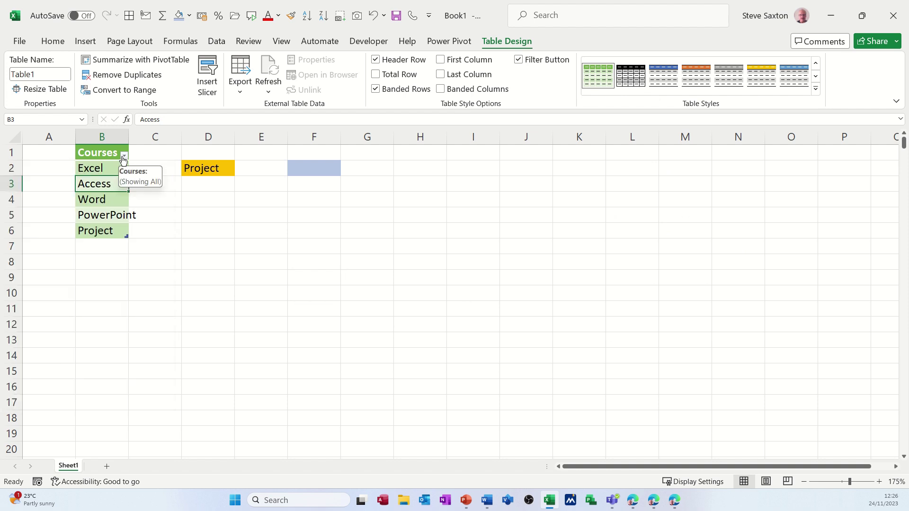
{"action": "left_click", "coordinate": [113, 219]}
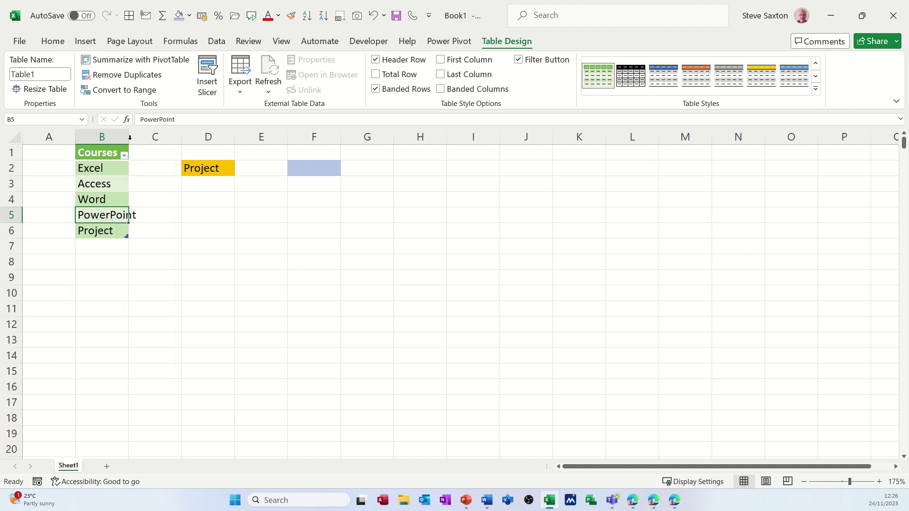
{"action": "left_click_drag", "start_coordinate": [130, 137], "coordinate": [142, 137]}
{"action": "left_click", "coordinate": [114, 197]}
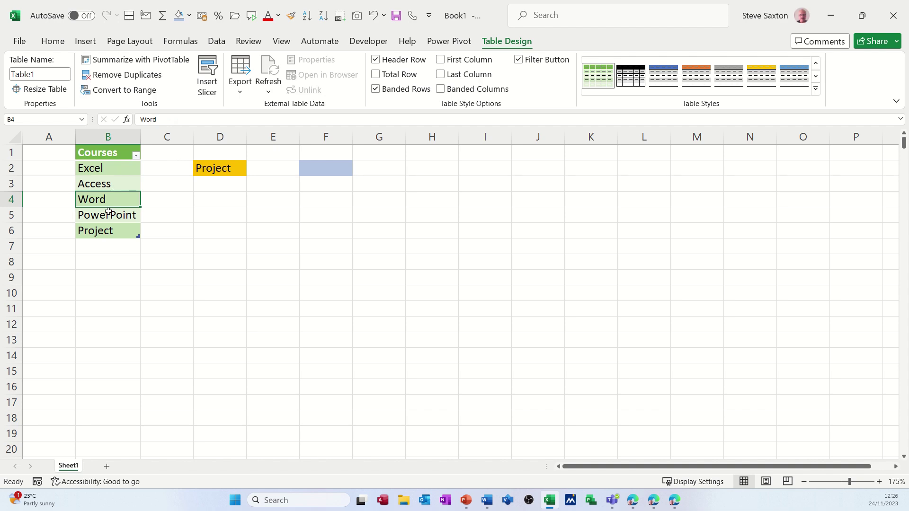
{"action": "left_click", "coordinate": [314, 172]}
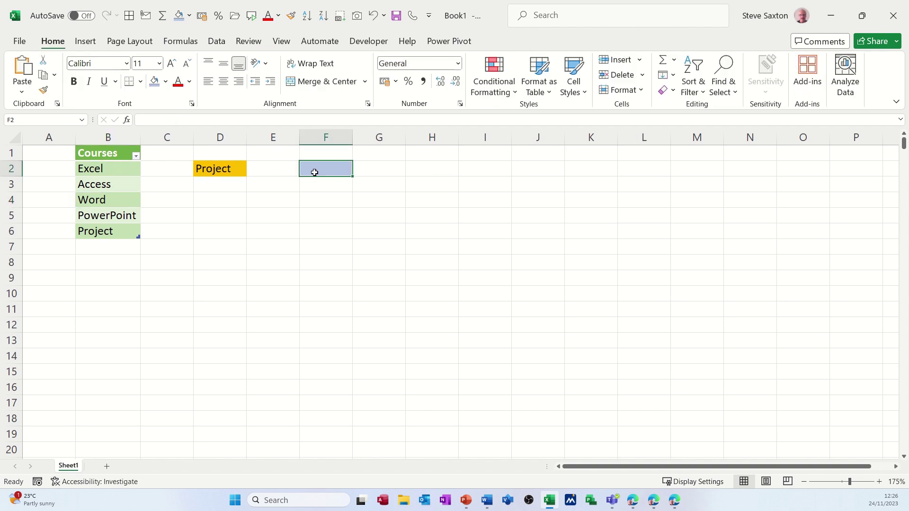
- Give F2 list validation sourced from $B$2:$B$6 and check its course dropdown
{"action": "left_click", "coordinate": [217, 41]}
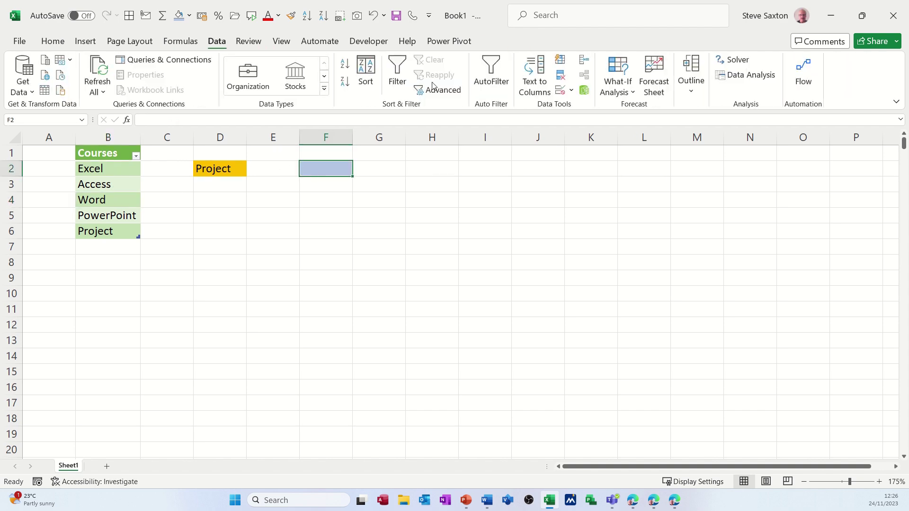
{"action": "left_click", "coordinate": [562, 93]}
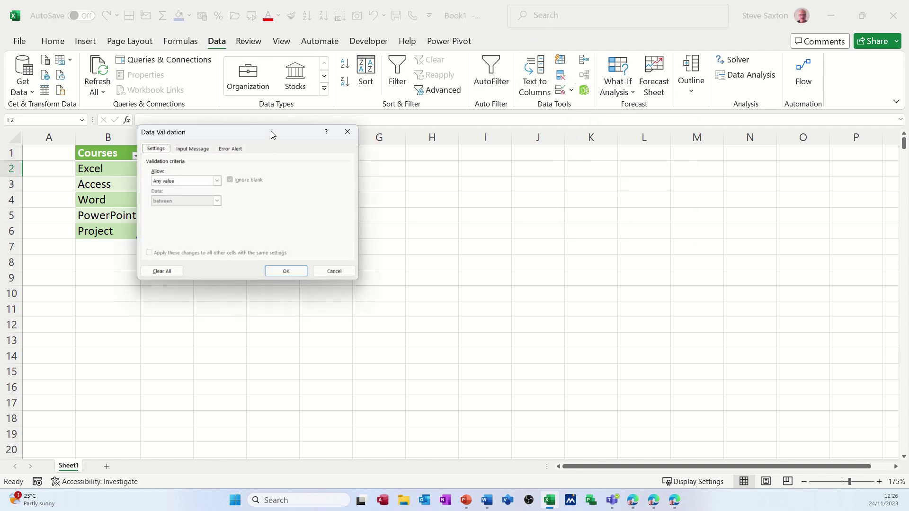
{"action": "left_click_drag", "start_coordinate": [272, 133], "coordinate": [398, 177]}
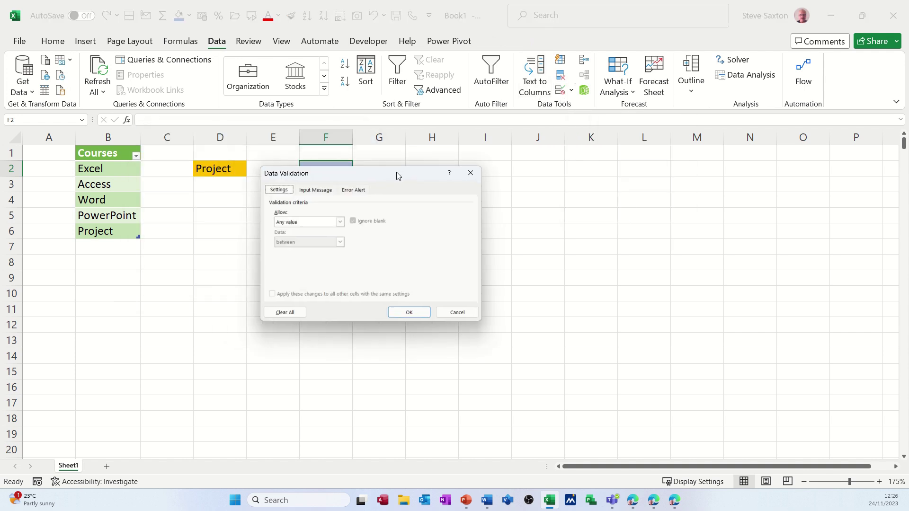
{"action": "left_click", "coordinate": [343, 224]}
{"action": "left_click", "coordinate": [302, 253]}
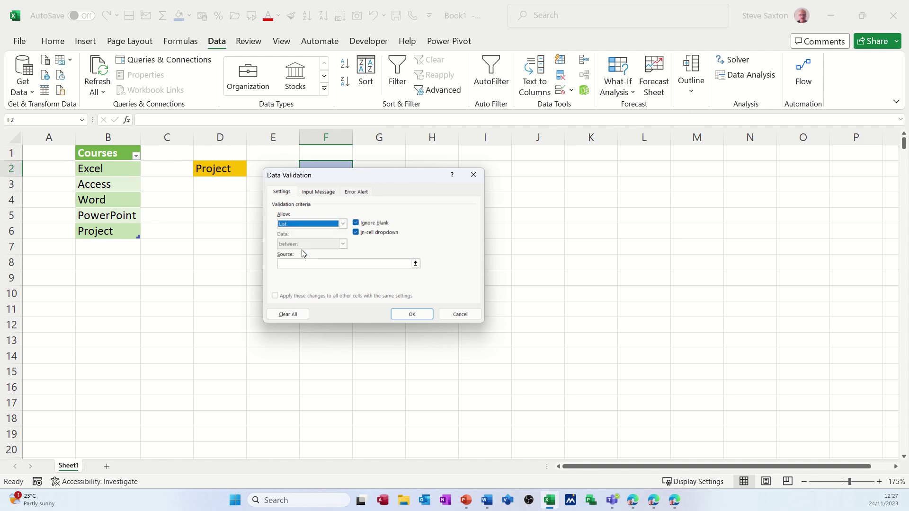
{"action": "left_click", "coordinate": [415, 264]}
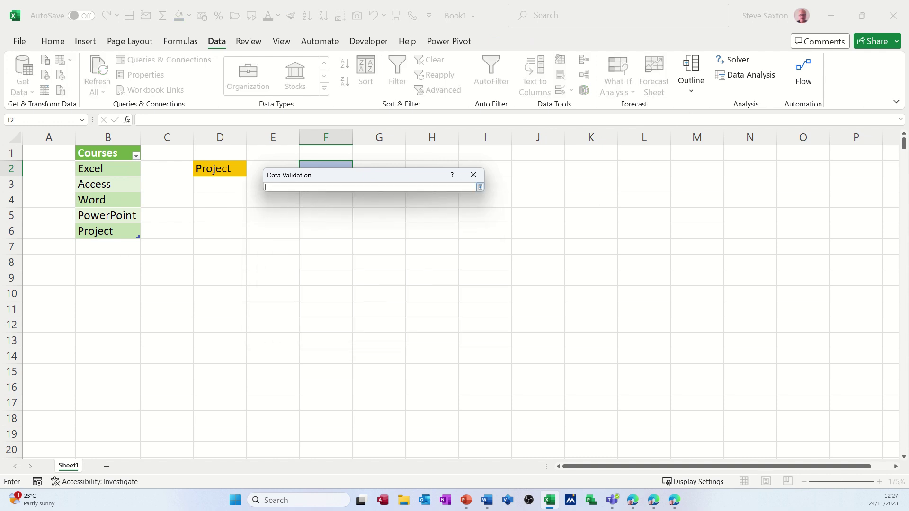
{"action": "left_click_drag", "start_coordinate": [100, 168], "coordinate": [100, 231]}
{"action": "left_click", "coordinate": [480, 187]}
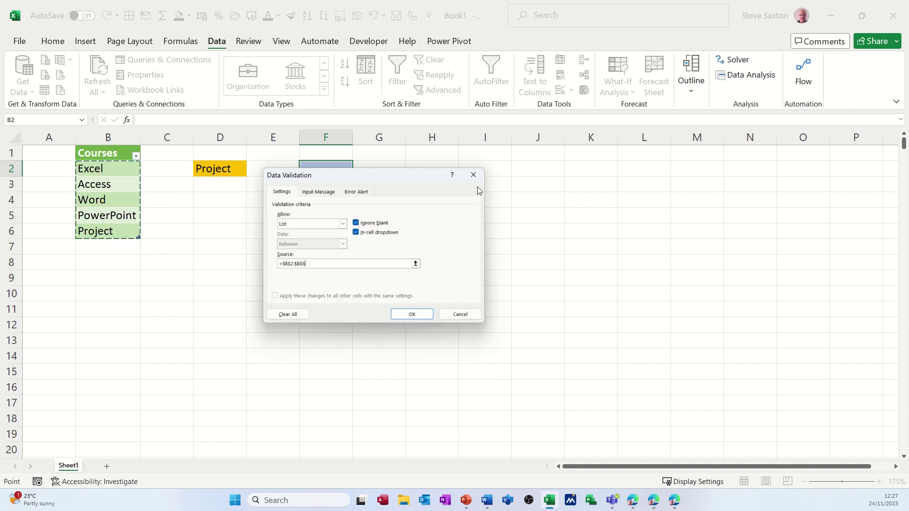
{"action": "left_click", "coordinate": [412, 315]}
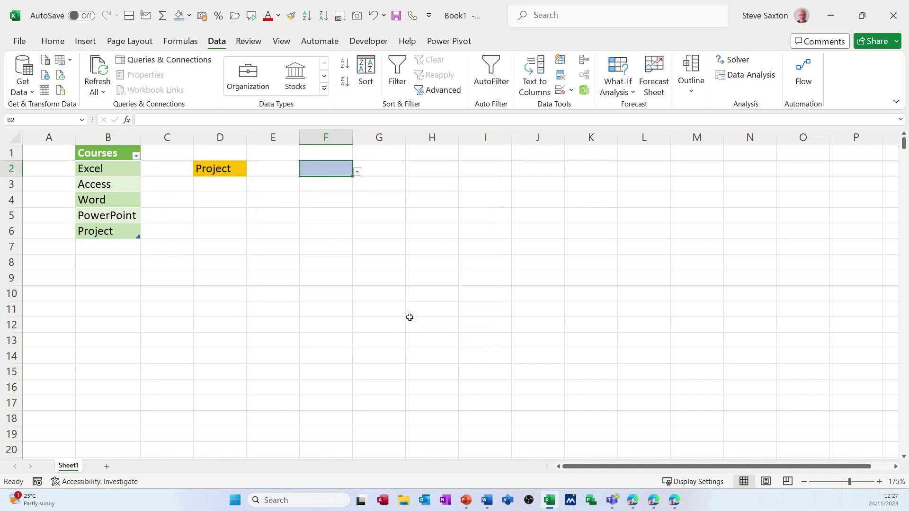
{"action": "left_click", "coordinate": [358, 173]}
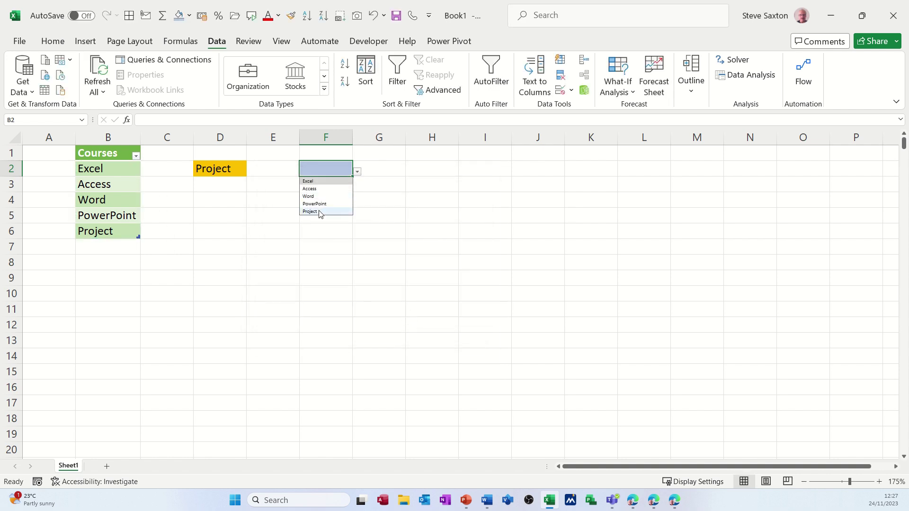
{"action": "left_click", "coordinate": [90, 243]}
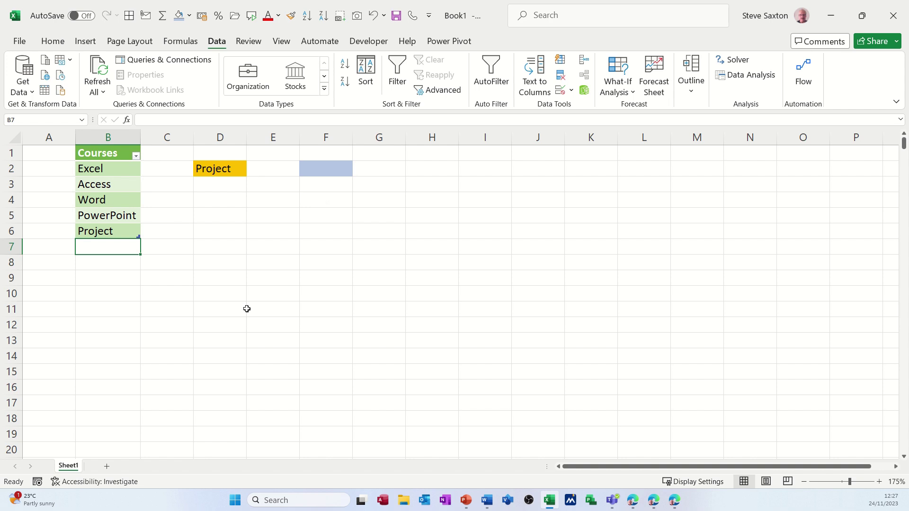
- Enter Visio in B7 and confirm it now appears in F2's dropdown
{"action": "type", "text": "Visio"}
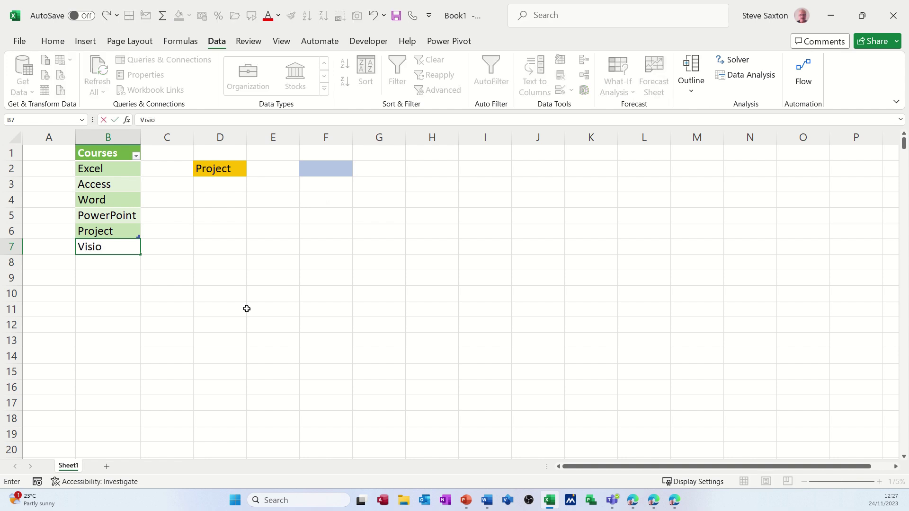
{"action": "key", "text": "Return"}
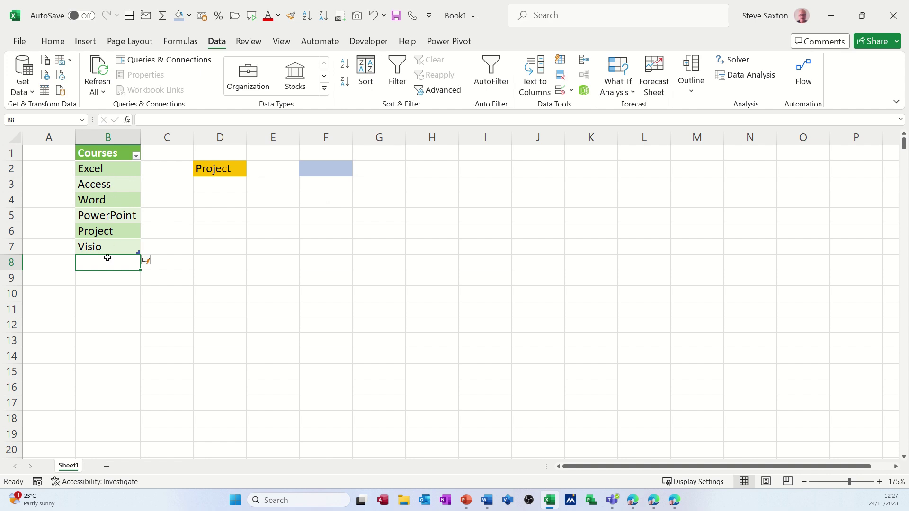
{"action": "left_click", "coordinate": [327, 167]}
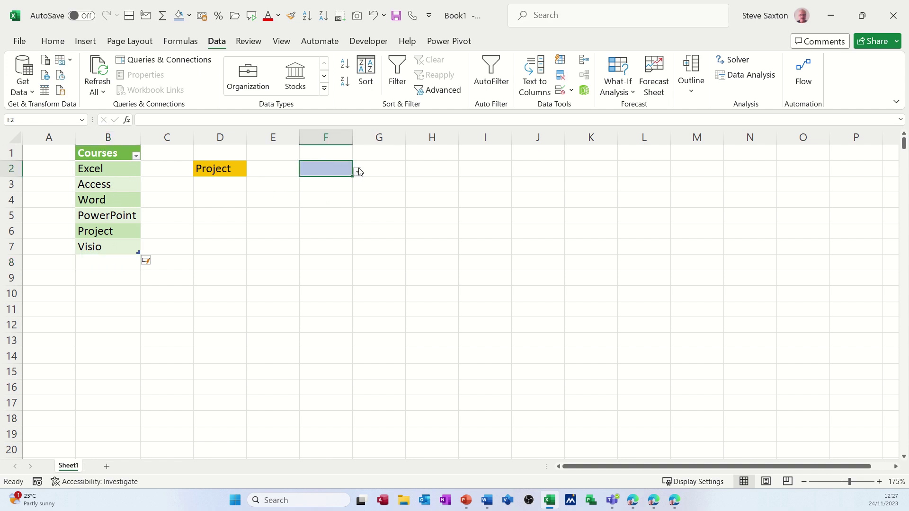
{"action": "left_click", "coordinate": [358, 173]}
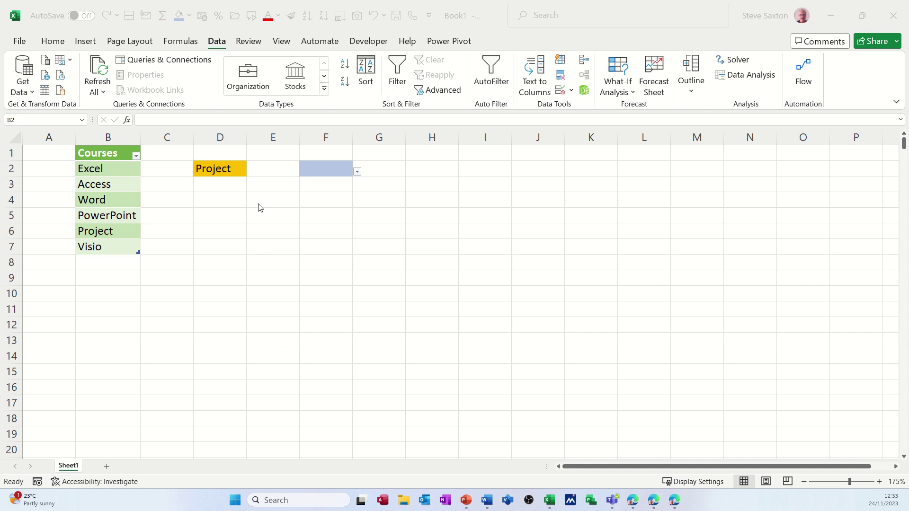
- Add a Costs heading in C1 with costs 123, 222, 333, 444, 554, 443 below
{"action": "left_click", "coordinate": [169, 153]}
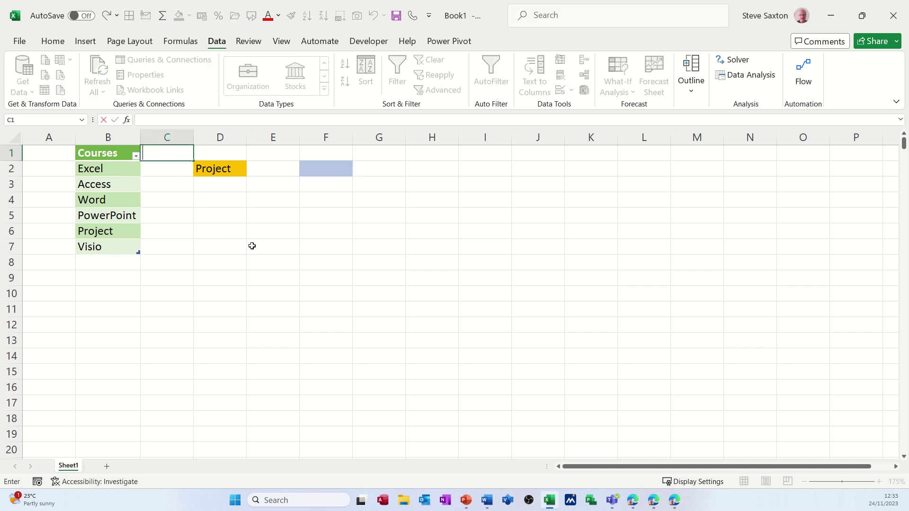
{"action": "type", "text": "Costs"}
{"action": "key", "text": "Return"}
{"action": "type", "text": "#"}
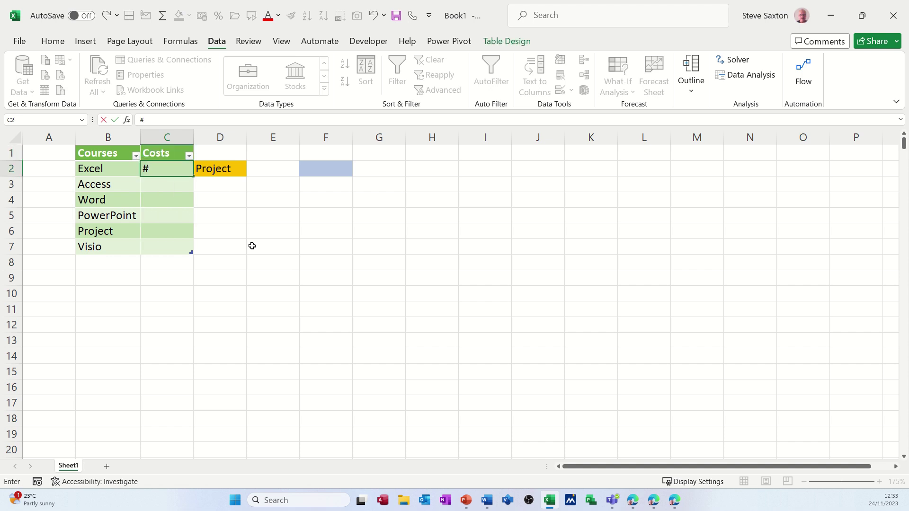
{"action": "type", "text": "23"}
{"action": "key", "text": "Return"}
{"action": "type", "text": "222"}
{"action": "key", "text": "Return"}
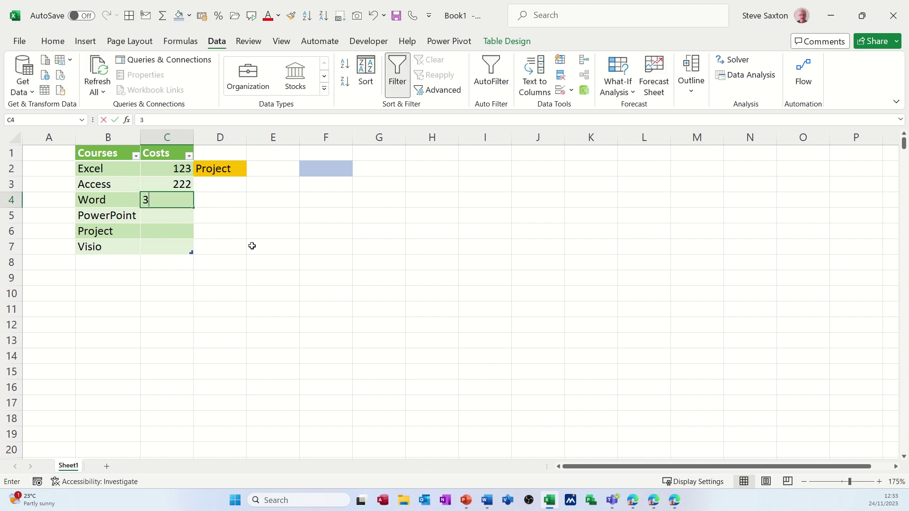
{"action": "type", "text": "3"}
{"action": "key", "text": "Return"}
{"action": "type", "text": "444"}
{"action": "key", "text": "Return"}
{"action": "type", "text": "554"}
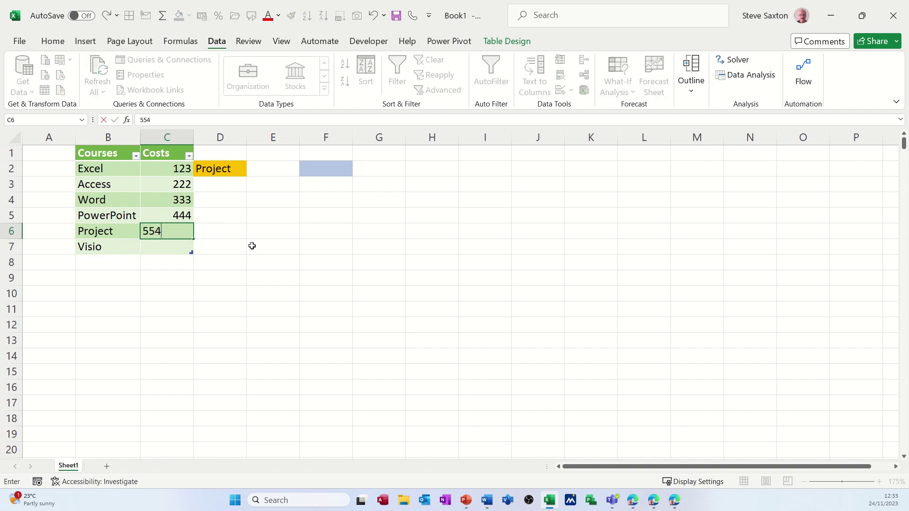
{"action": "key", "text": "Return"}
{"action": "type", "text": "443"}
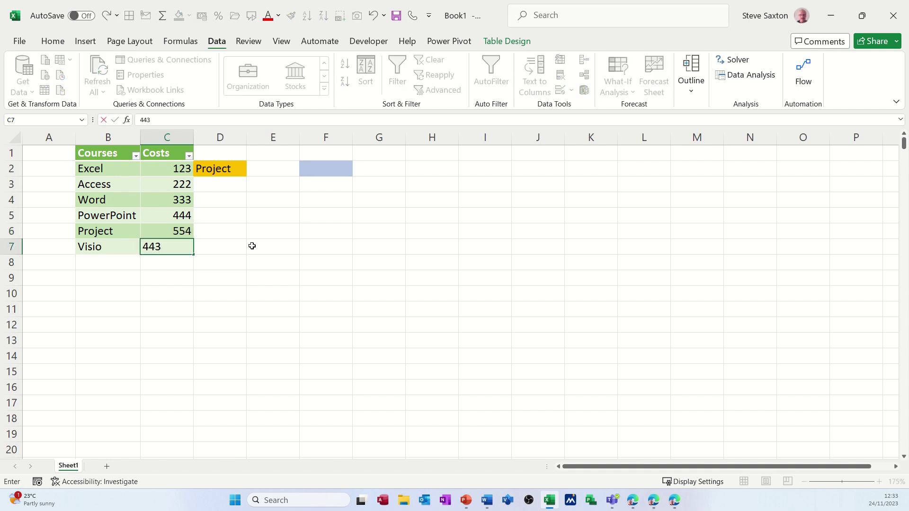
{"action": "left_click", "coordinate": [240, 250]}
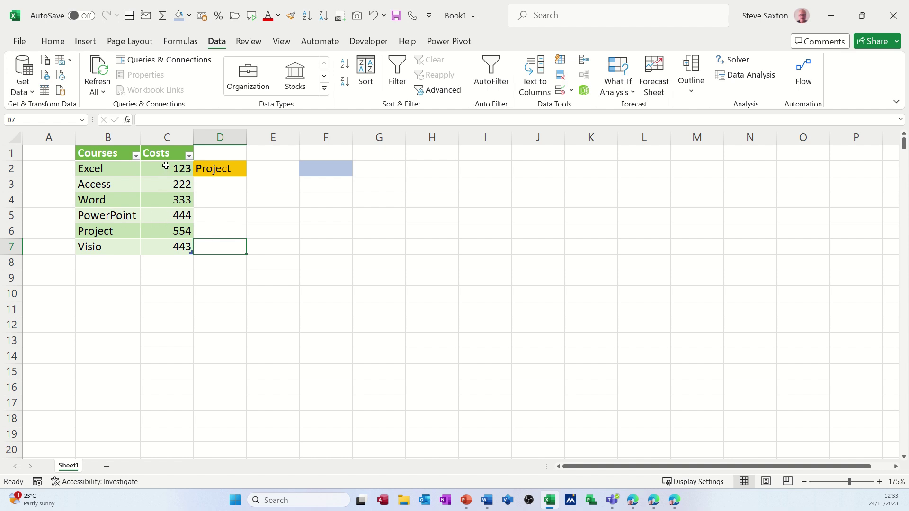
- Format the costs C2:C7 as pound currency
{"action": "left_click_drag", "start_coordinate": [165, 168], "coordinate": [164, 245]}
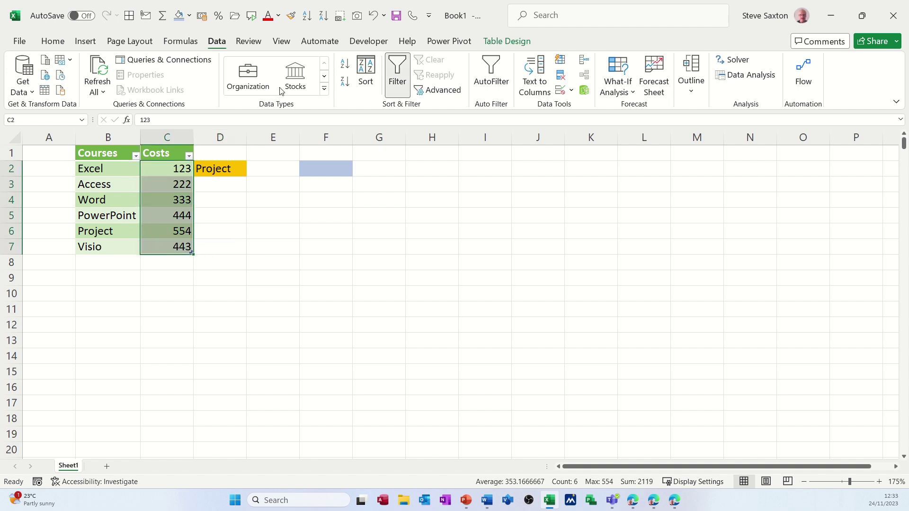
{"action": "left_click", "coordinate": [202, 16]}
{"action": "left_click", "coordinate": [288, 250]}
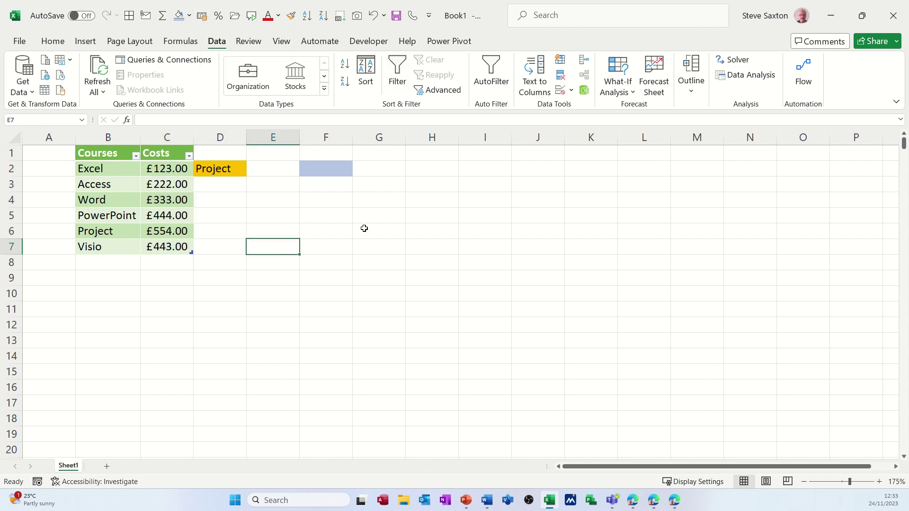
- Enter a TAKE formula in G6 over the table B2:C7 with -3 rows
{"action": "left_click", "coordinate": [388, 234]}
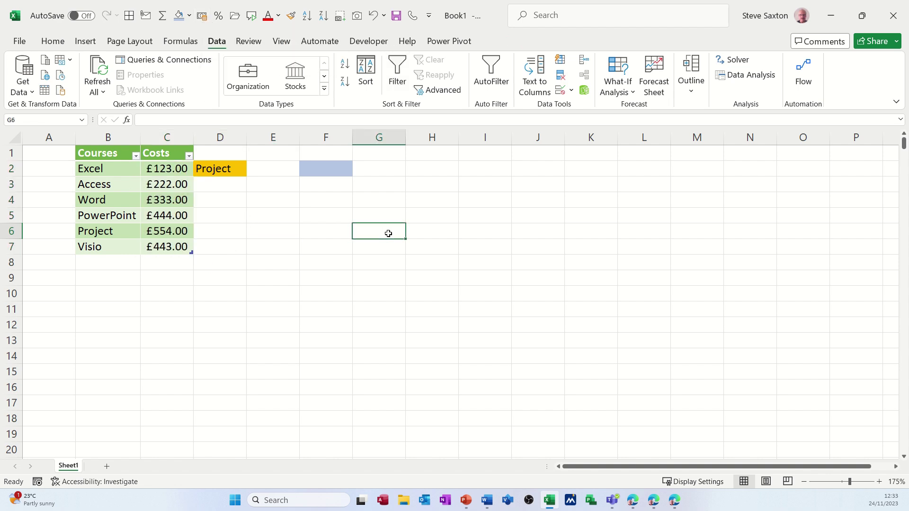
{"action": "type", "text": "=tak"}
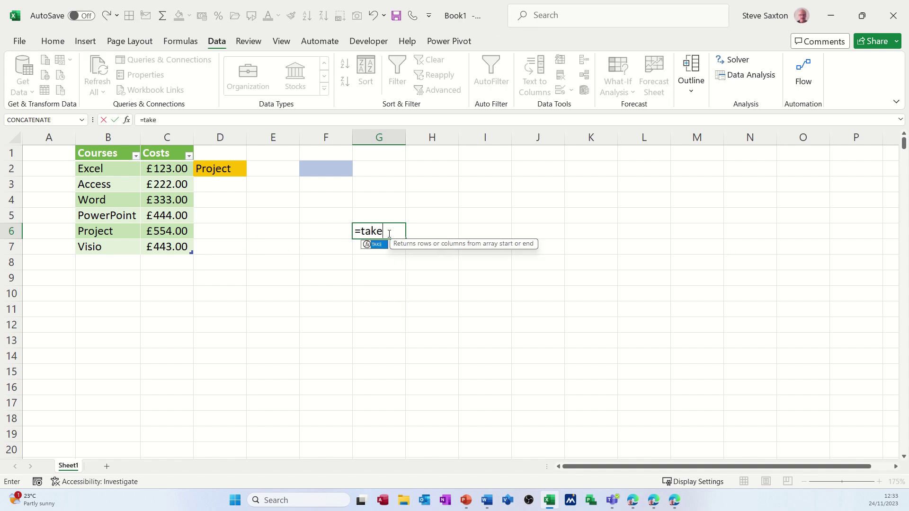
{"action": "type", "text": "e"}
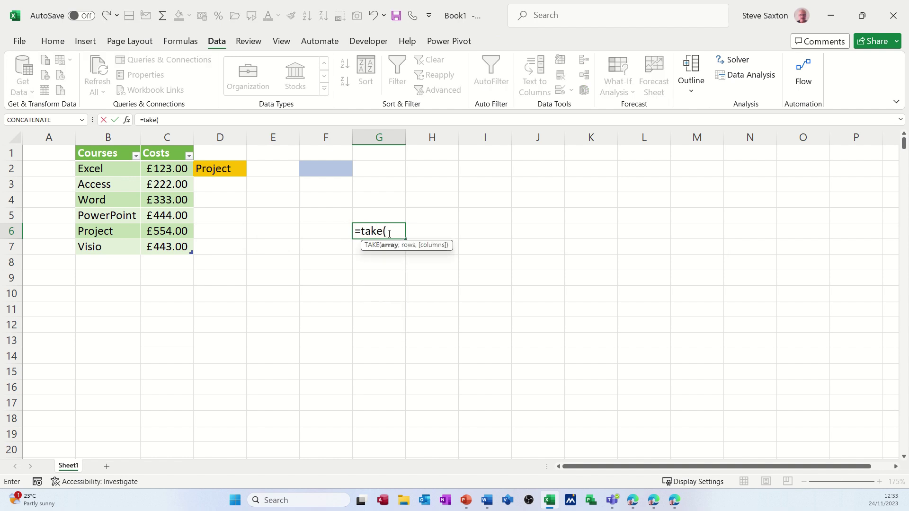
{"action": "left_click_drag", "start_coordinate": [97, 167], "coordinate": [164, 245]}
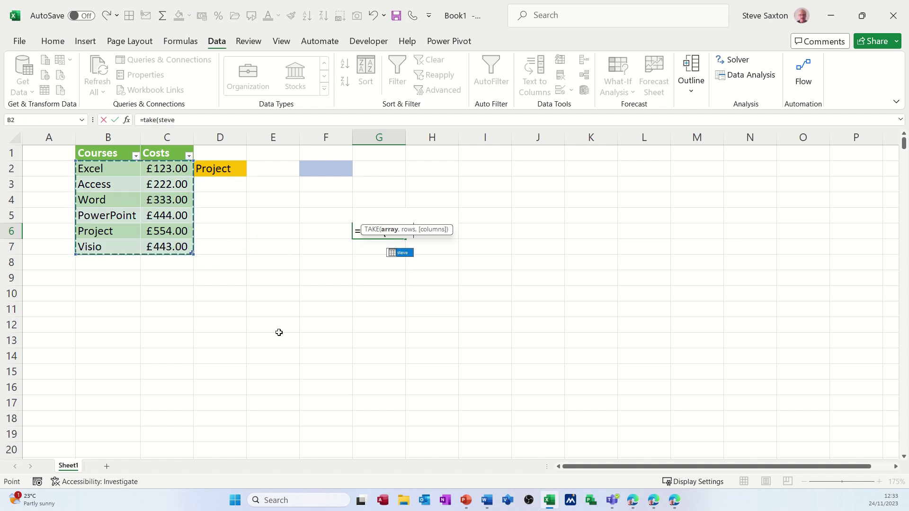
{"action": "type", "text": ","}
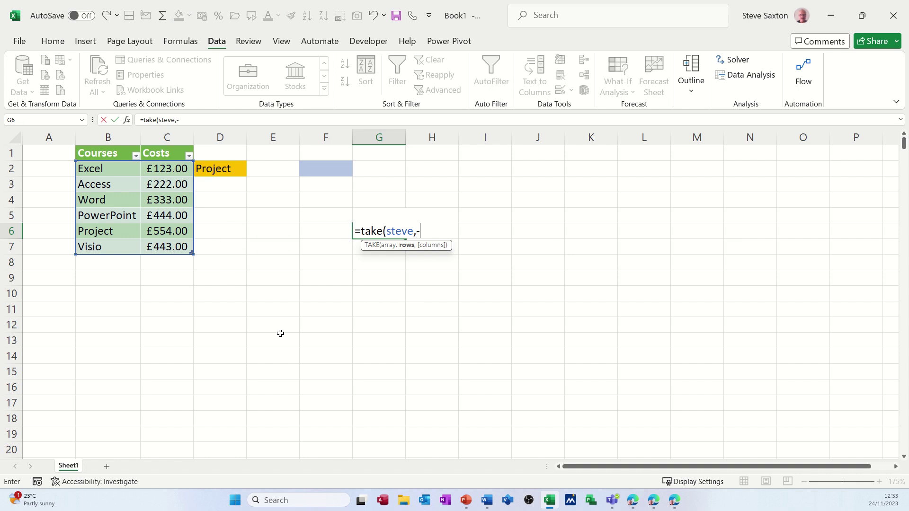
{"action": "type", "text": "-3)"}
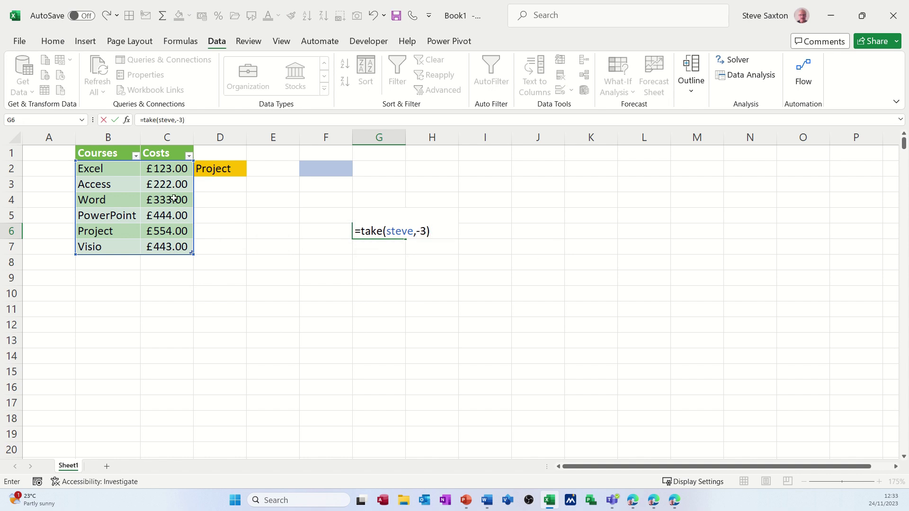
{"action": "left_click", "coordinate": [115, 120]}
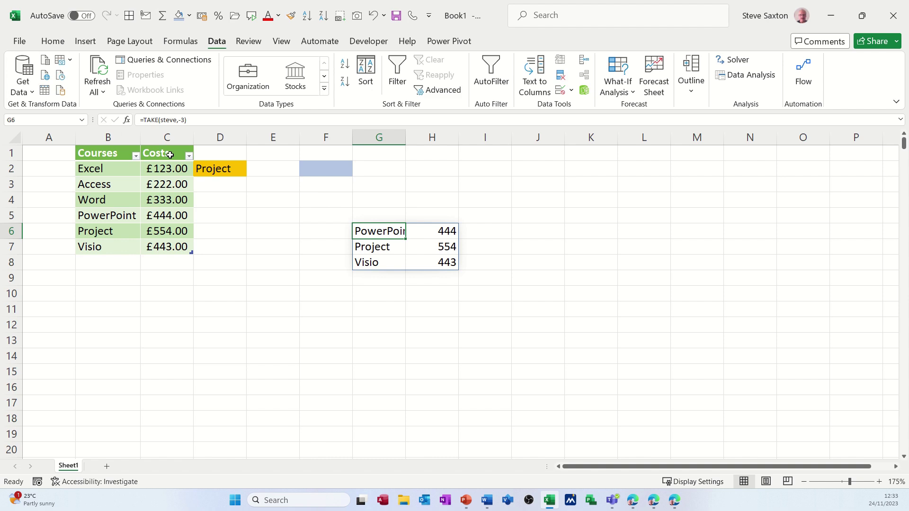
{"action": "left_click_drag", "start_coordinate": [117, 153], "coordinate": [154, 154]}
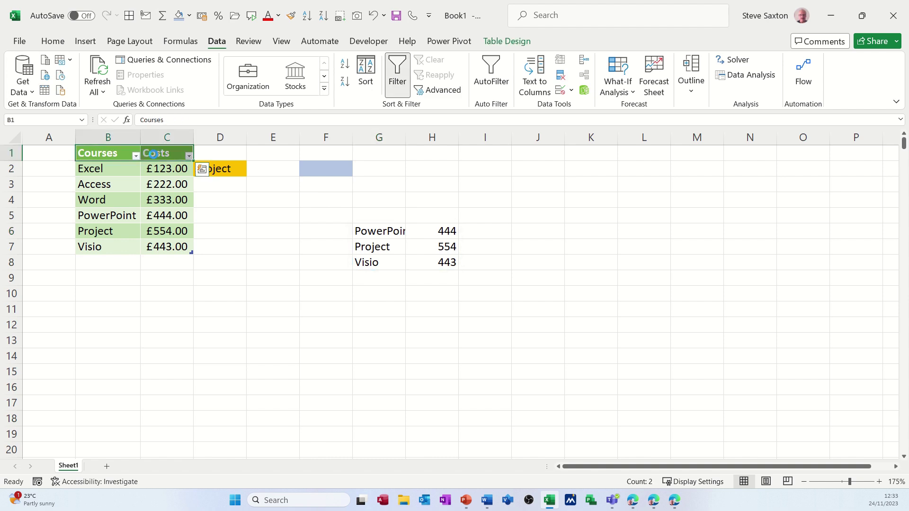
- Copy the Courses and Costs headers into G5:H5
{"action": "key", "text": "ctrl+c"}
{"action": "left_click", "coordinate": [382, 218]}
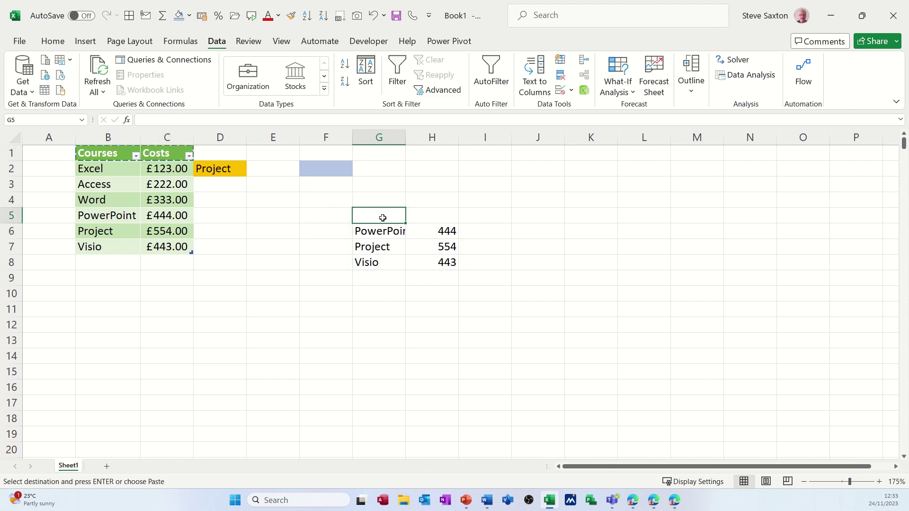
{"action": "key", "text": "ctrl+v"}
{"action": "left_click", "coordinate": [401, 242]}
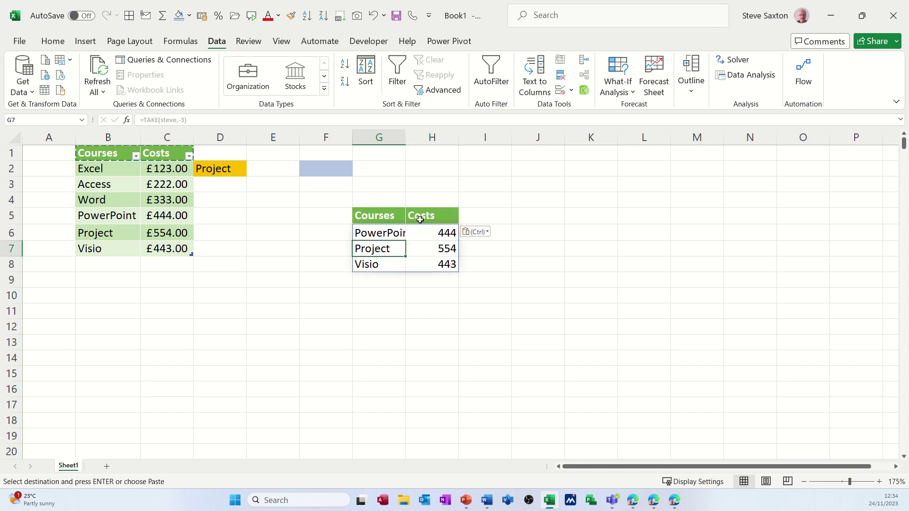
- Format the three result costs in H6:H8 as pound currency
{"action": "left_click_drag", "start_coordinate": [432, 236], "coordinate": [432, 263]}
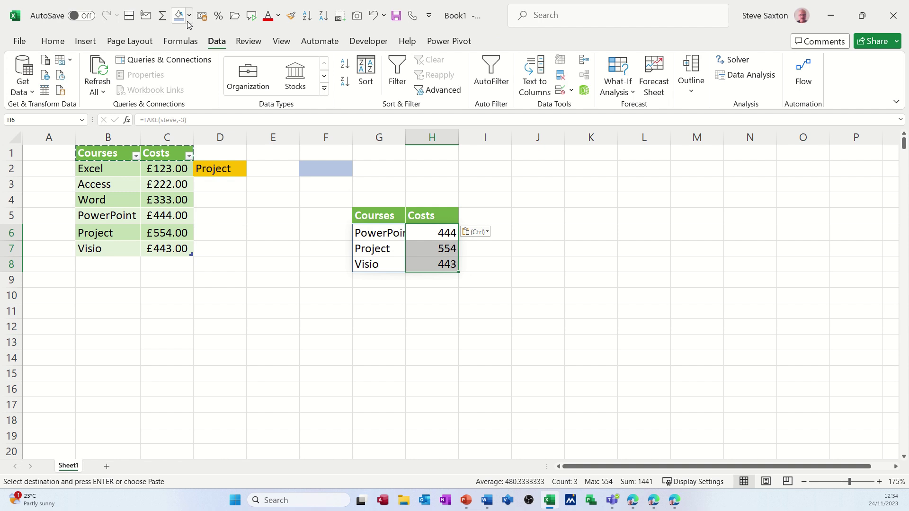
{"action": "left_click", "coordinate": [202, 16]}
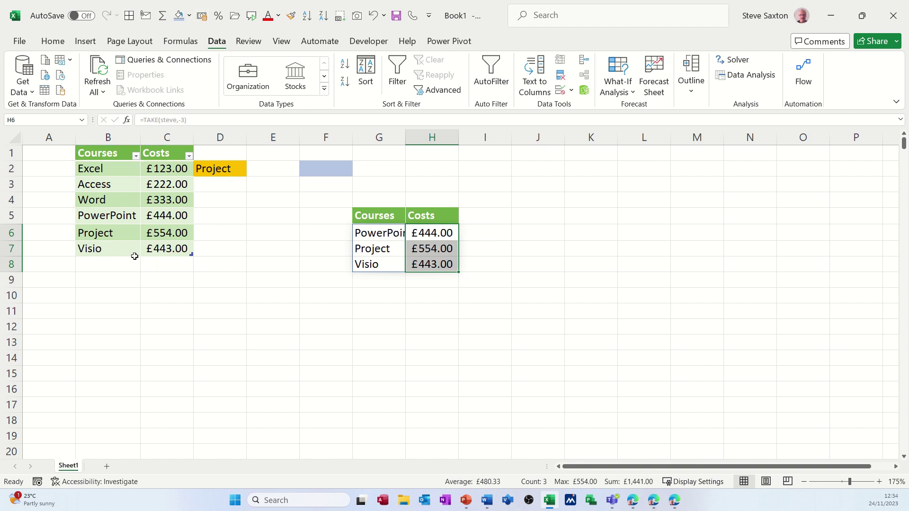
{"action": "left_click", "coordinate": [105, 266]}
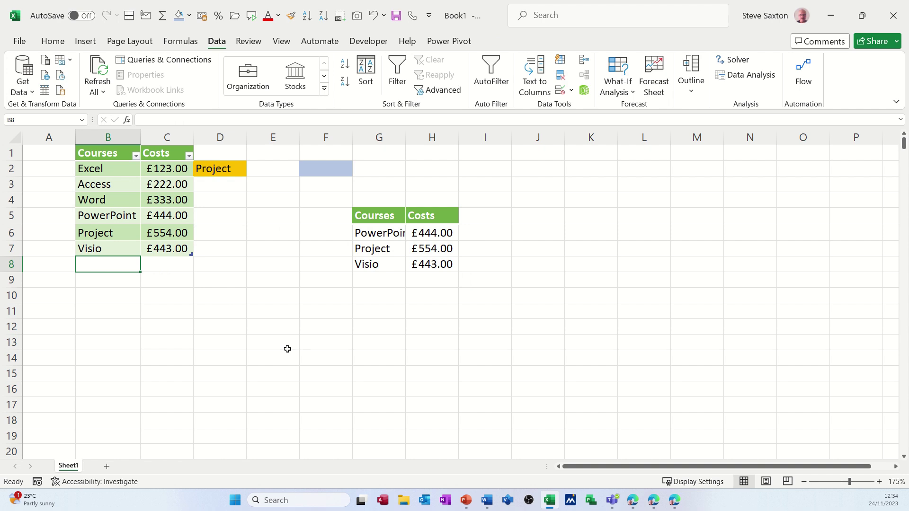
- Add Calc costing 212 in row 8 of the table, then select the last-three list G5:H8
{"action": "type", "text": "Calc"}
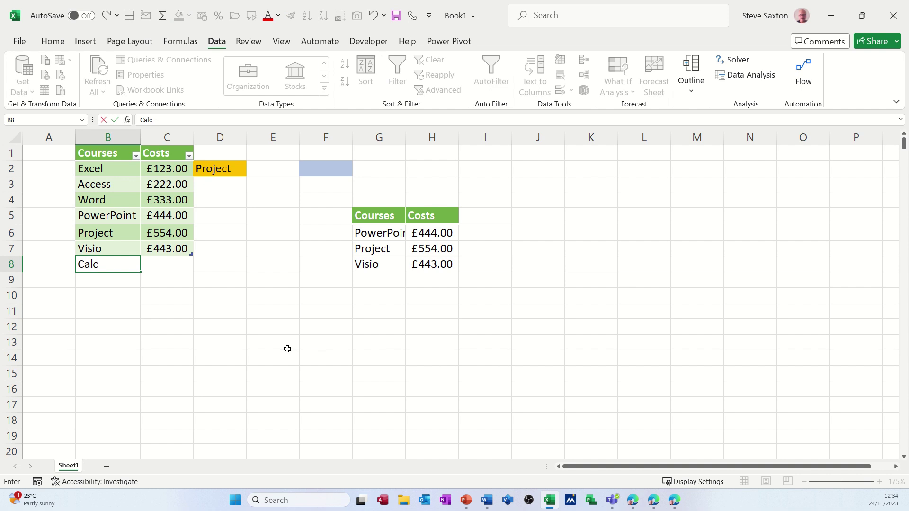
{"action": "left_click", "coordinate": [178, 288]}
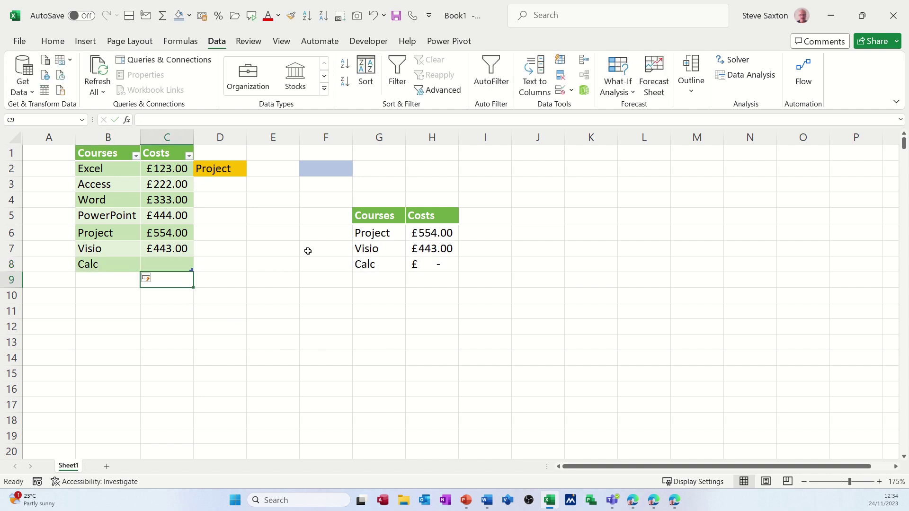
{"action": "left_click", "coordinate": [153, 264]}
{"action": "type", "text": "2"}
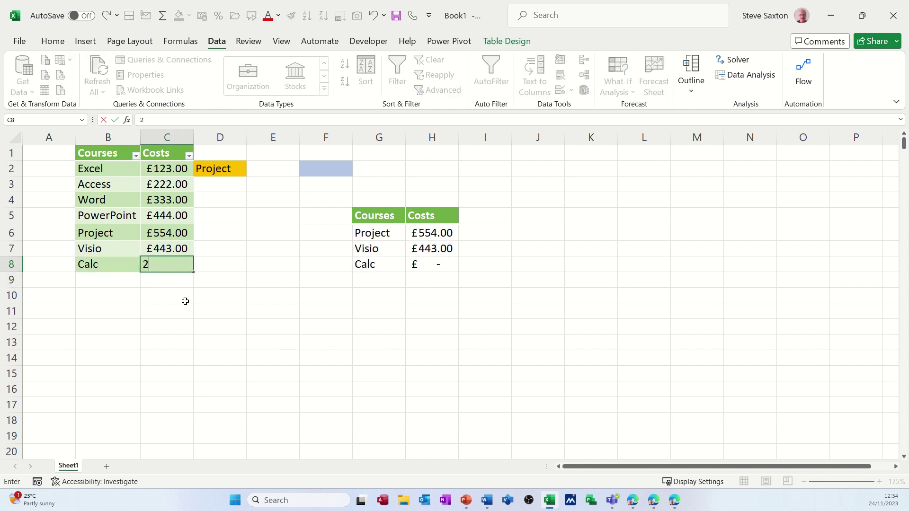
{"action": "type", "text": "12"}
{"action": "left_click", "coordinate": [249, 283]}
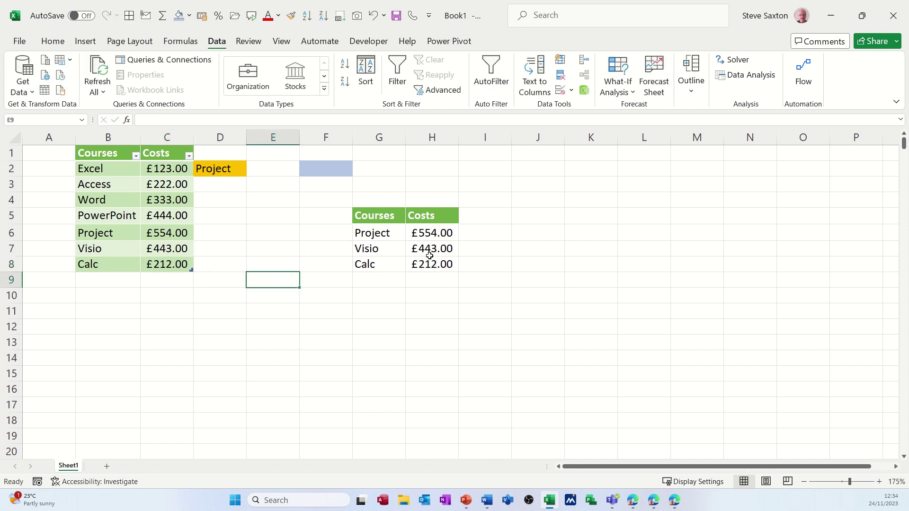
{"action": "left_click_drag", "start_coordinate": [374, 218], "coordinate": [429, 263]}
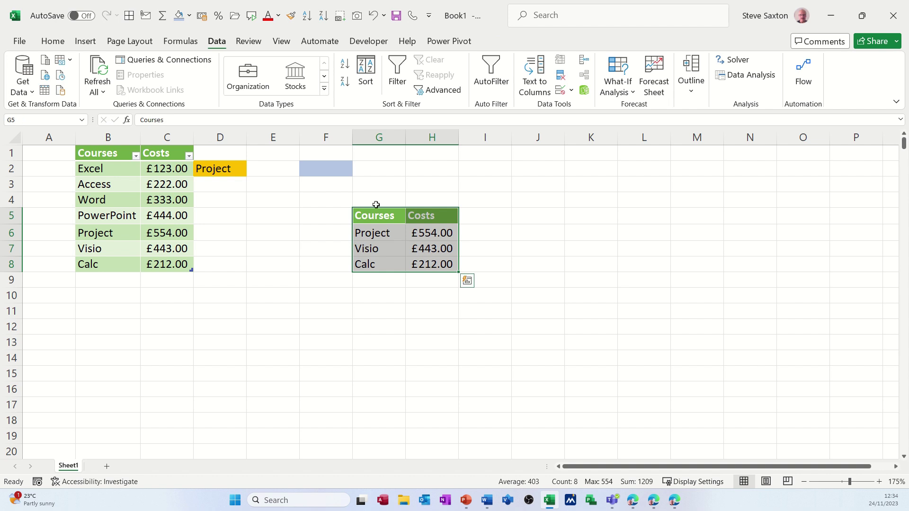
- Insert a 2-D clustered column chart of the last three costs, resized and placed right of the list
{"action": "left_click", "coordinate": [84, 42]}
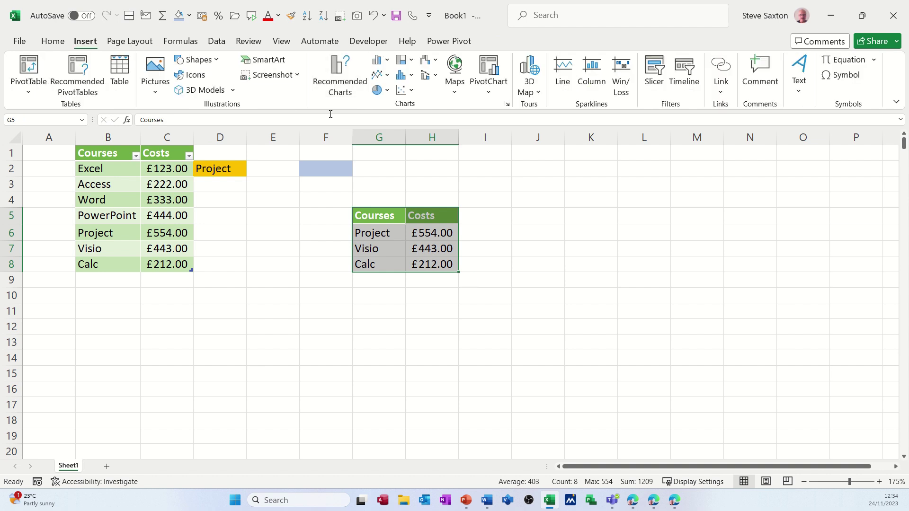
{"action": "left_click", "coordinate": [379, 60]}
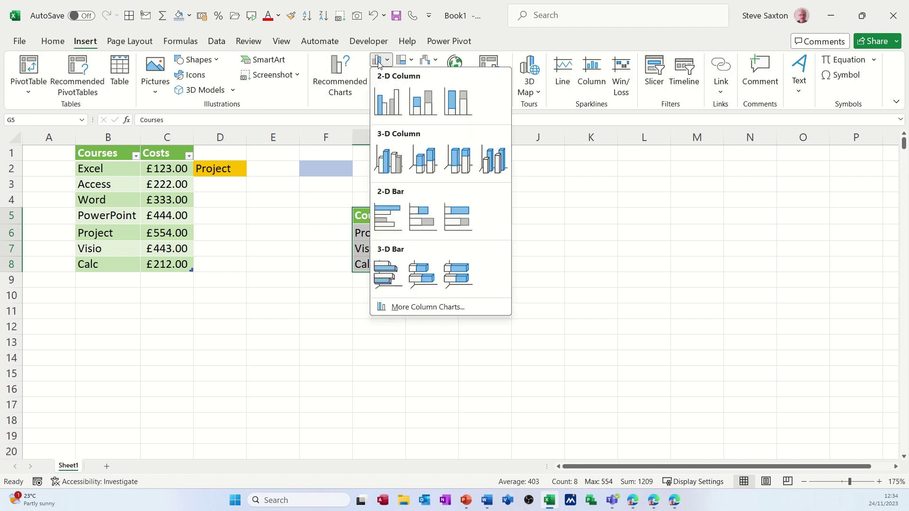
{"action": "left_click", "coordinate": [388, 102]}
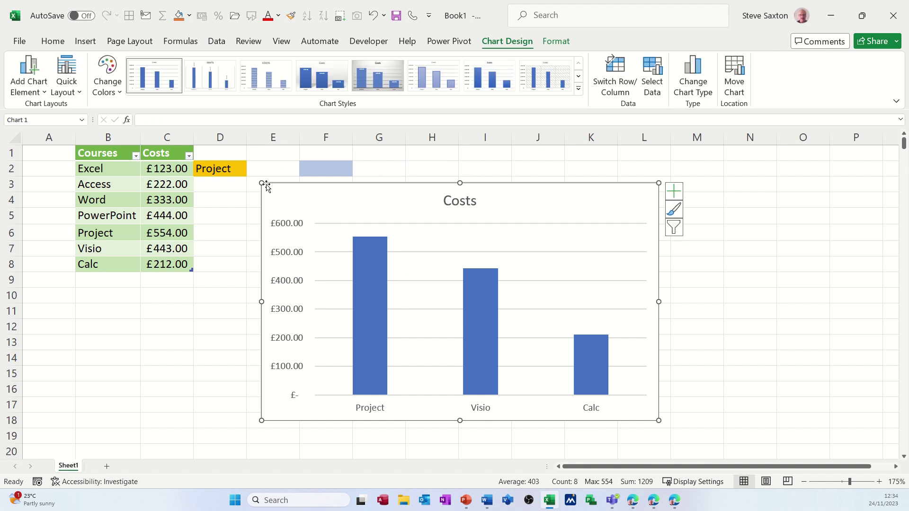
{"action": "left_click_drag", "start_coordinate": [263, 184], "coordinate": [443, 287]}
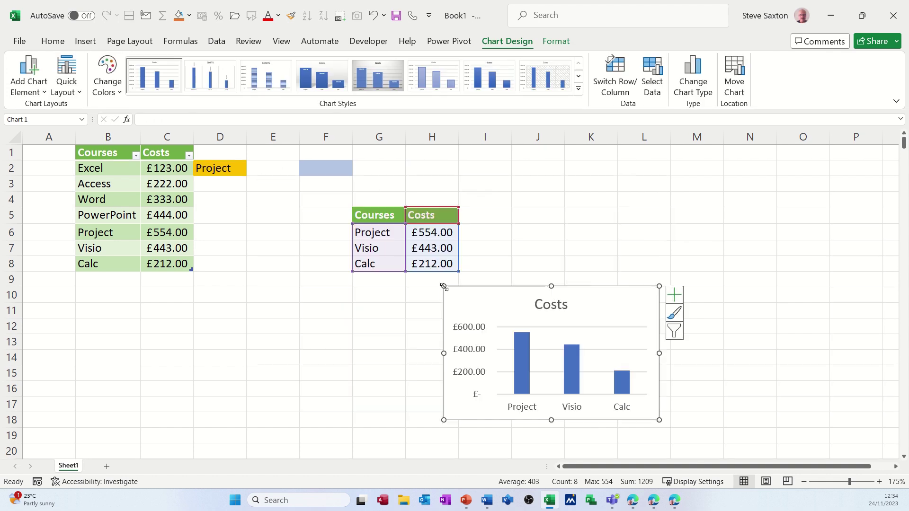
{"action": "left_click_drag", "start_coordinate": [598, 293], "coordinate": [634, 203]}
{"action": "left_click", "coordinate": [279, 290]}
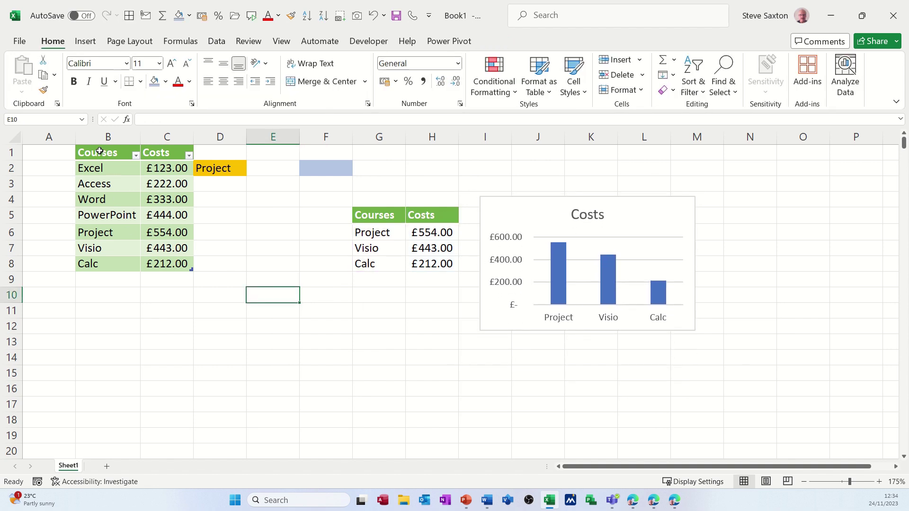
- Copy the Courses/Costs table B1:C8 and paste it at D10
{"action": "left_click_drag", "start_coordinate": [99, 152], "coordinate": [165, 266]}
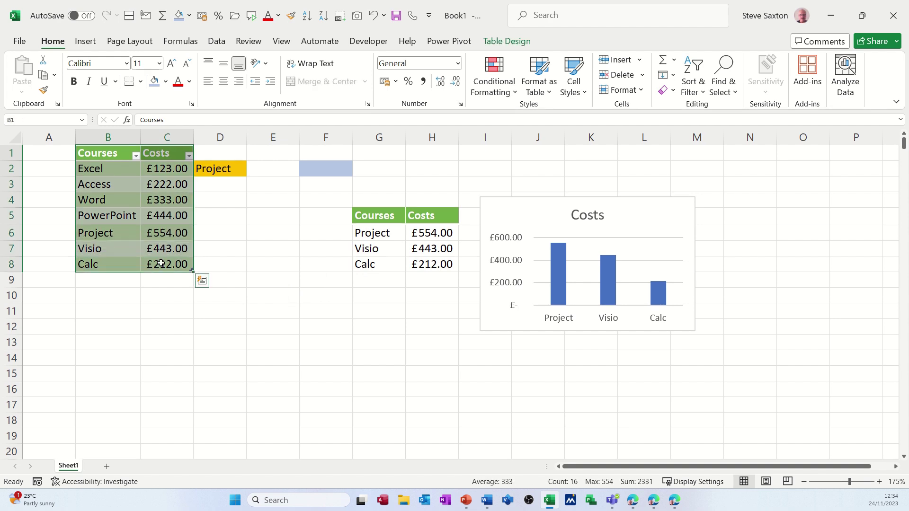
{"action": "key", "text": "ctrl+c"}
{"action": "left_click", "coordinate": [215, 296]}
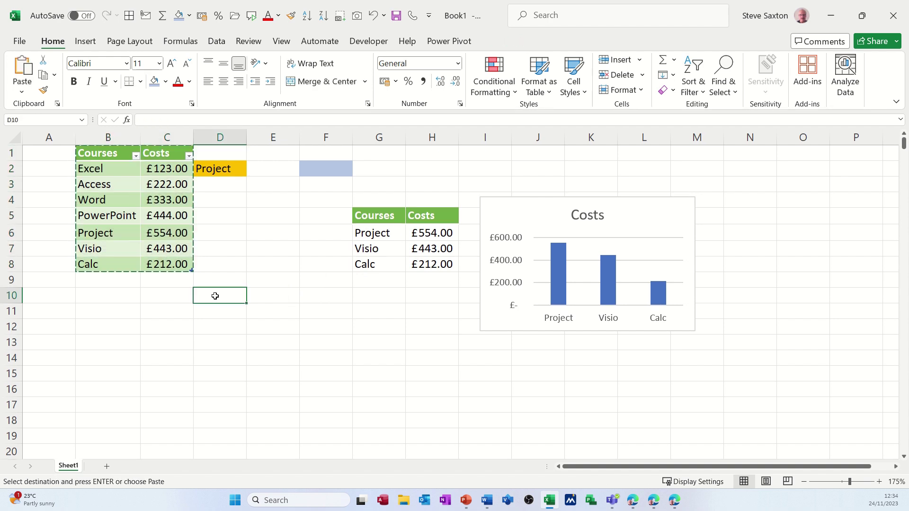
{"action": "key", "text": "ctrl+v"}
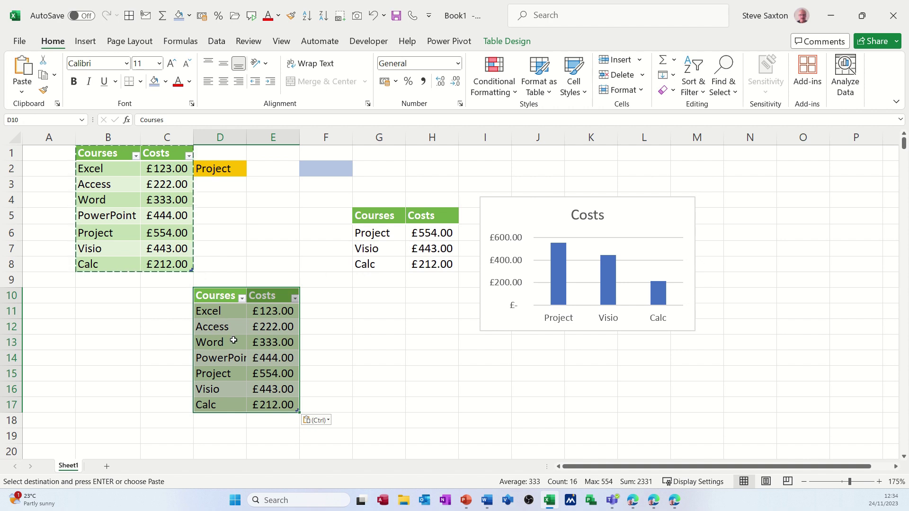
- Convert the pasted copy from a table to a normal range
{"action": "right_click", "coordinate": [223, 328]}
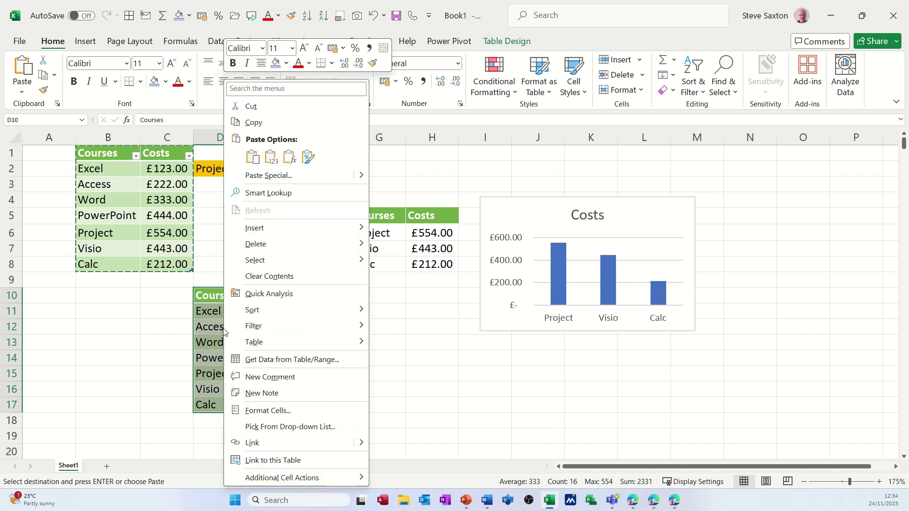
{"action": "mouse_move", "coordinate": [263, 343]}
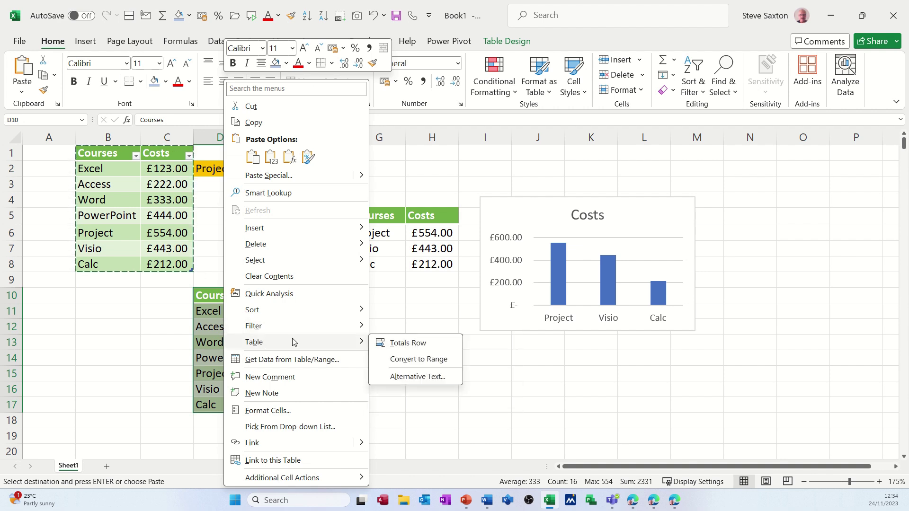
{"action": "left_click", "coordinate": [397, 362]}
{"action": "left_click", "coordinate": [439, 272]}
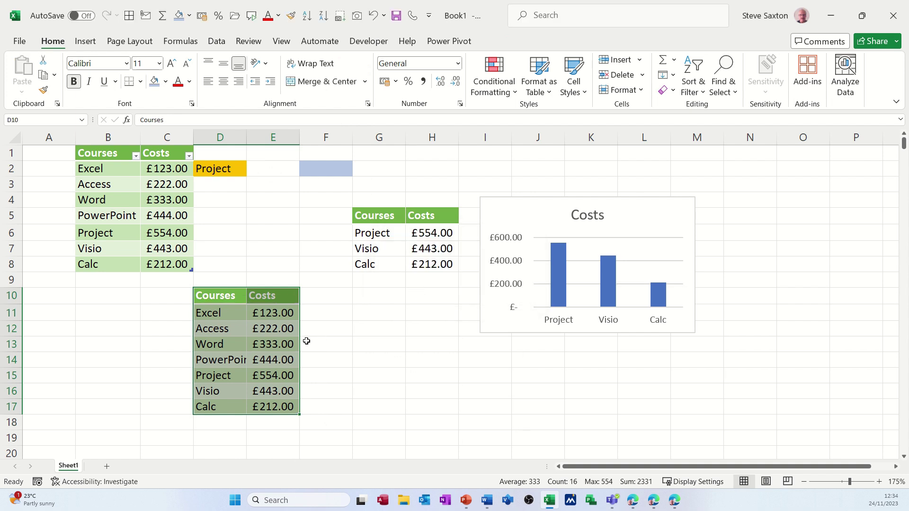
{"action": "left_click", "coordinate": [236, 351]}
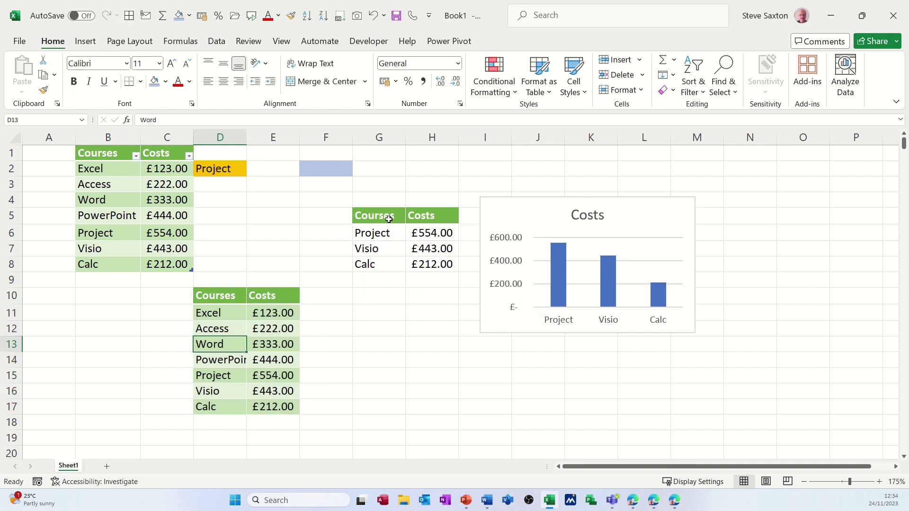
- Enter =TAKE(D11:E17,-3) in G11 to spill Project 554, Visio 443 and Calc 212
{"action": "left_click", "coordinate": [372, 314]}
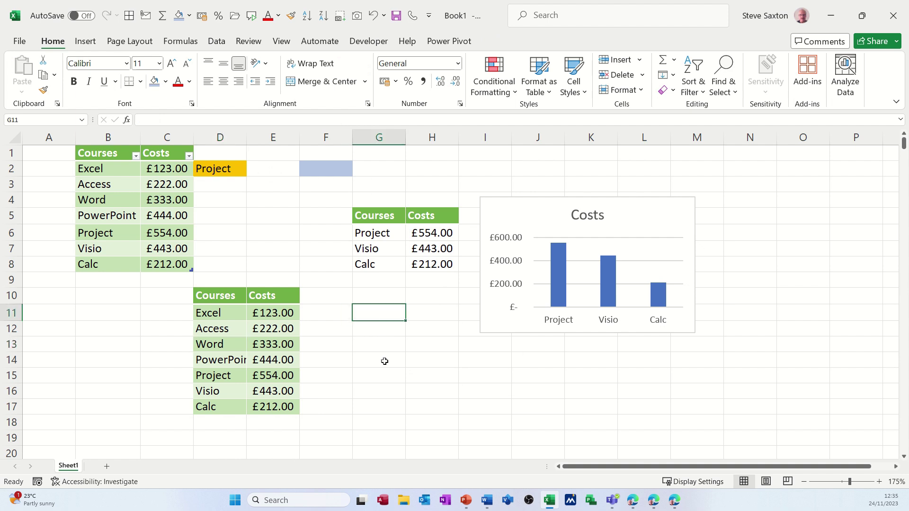
{"action": "type", "text": "=tak"}
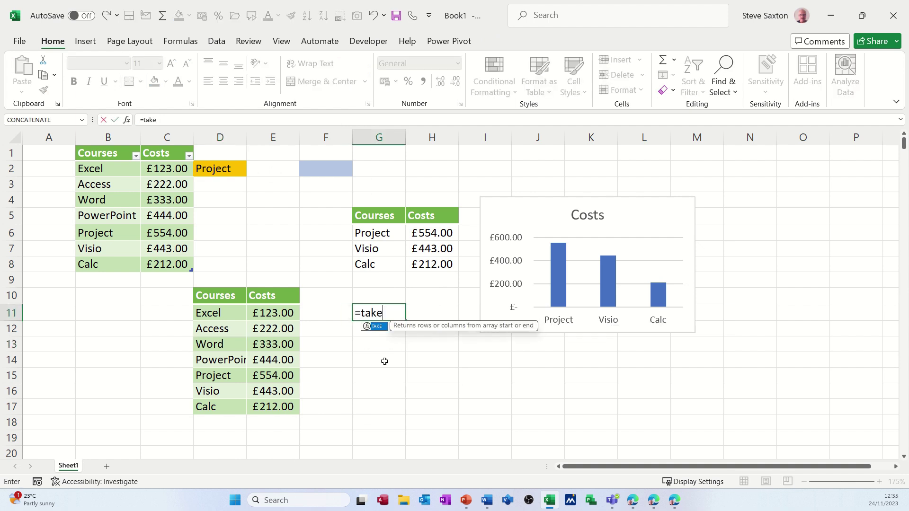
{"action": "type", "text": "e"}
{"action": "key", "text": "Tab"}
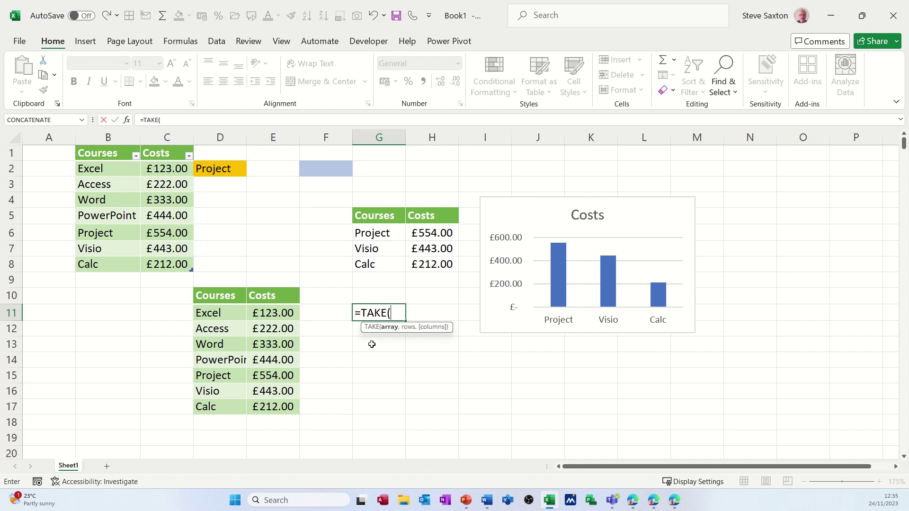
{"action": "left_click_drag", "start_coordinate": [229, 313], "coordinate": [271, 408]}
{"action": "type", "text": ",-3"}
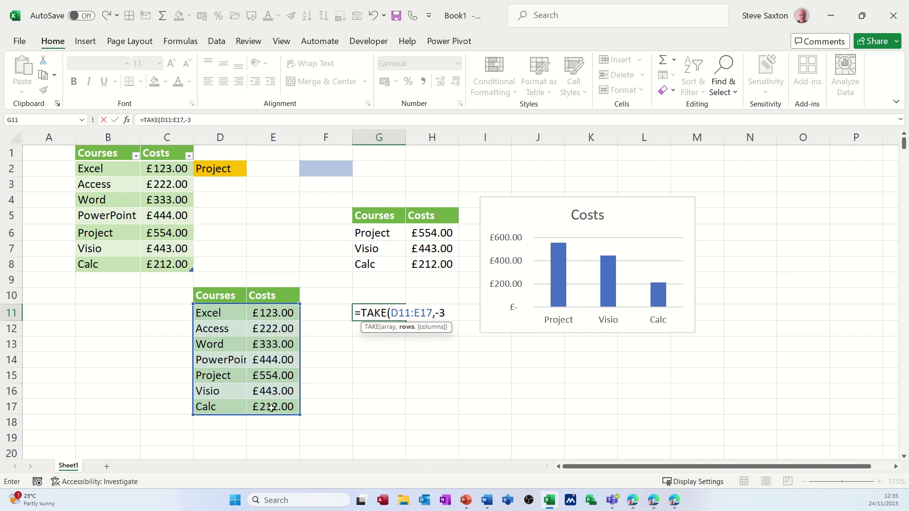
{"action": "key", "text": "Return"}
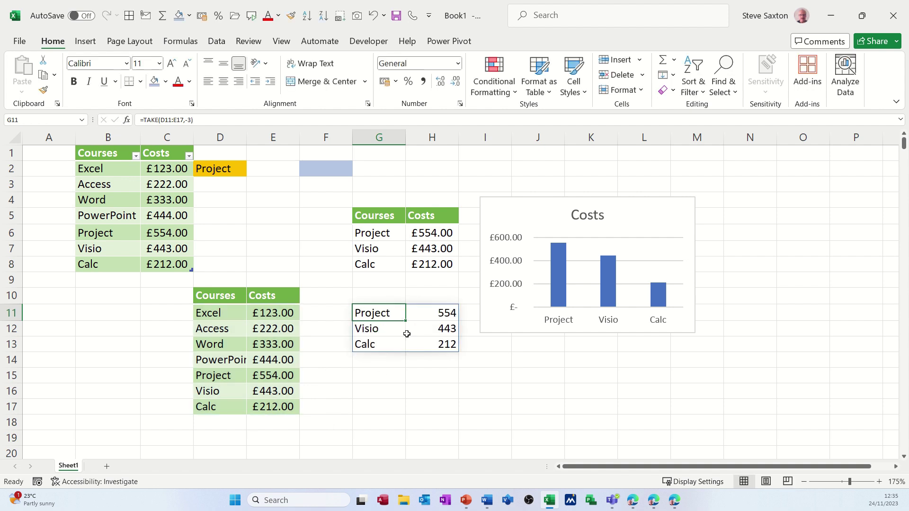
{"action": "left_click", "coordinate": [220, 422]}
- Add Base costing 1,213 in row 18 beneath the copied list
{"action": "type", "text": "Base"}
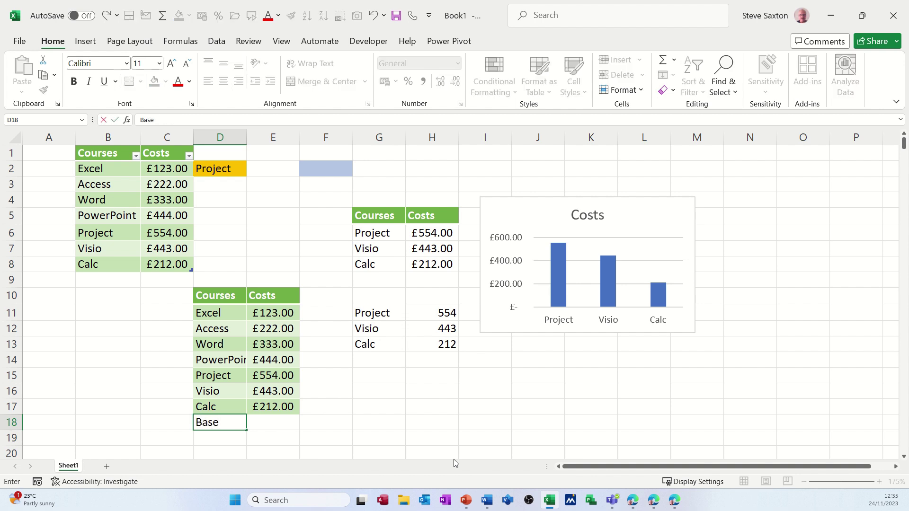
{"action": "key", "text": "Tab"}
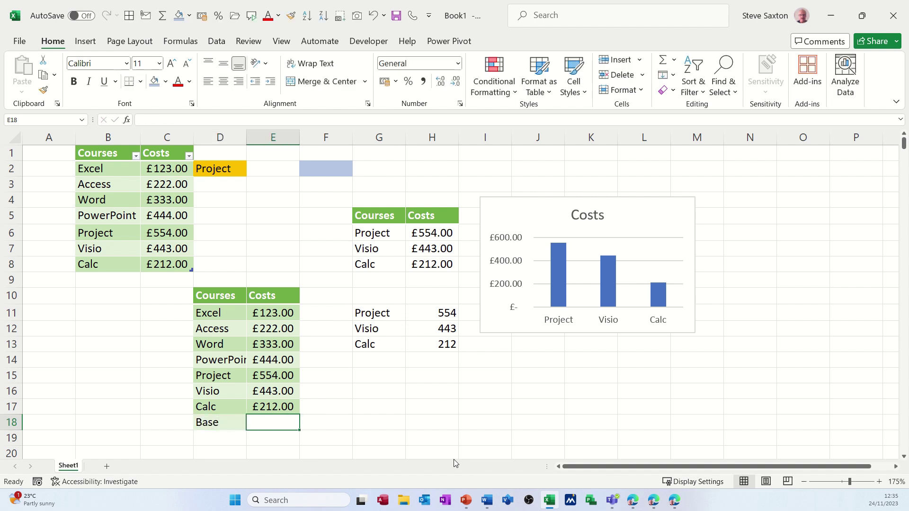
{"action": "type", "text": "1,2"}
{"action": "type", "text": "13"}
{"action": "key", "text": "Return"}
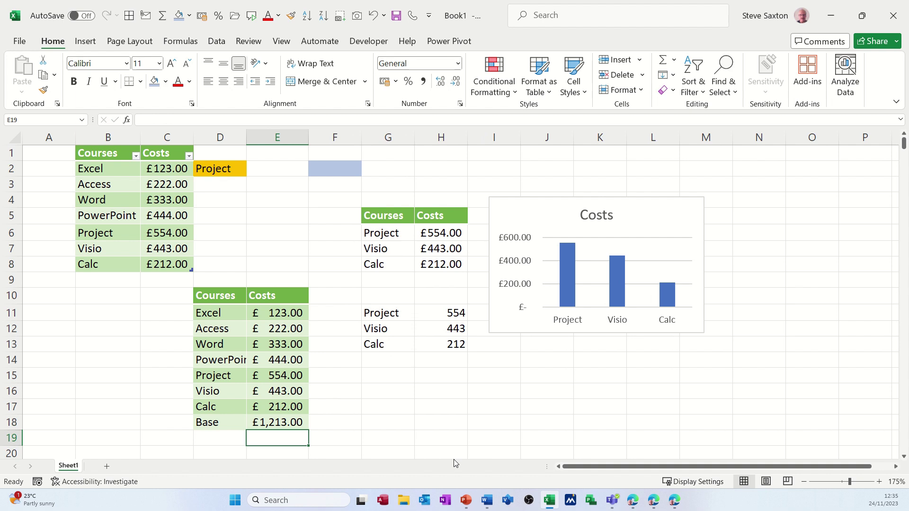
{"action": "left_click", "coordinate": [281, 421]}
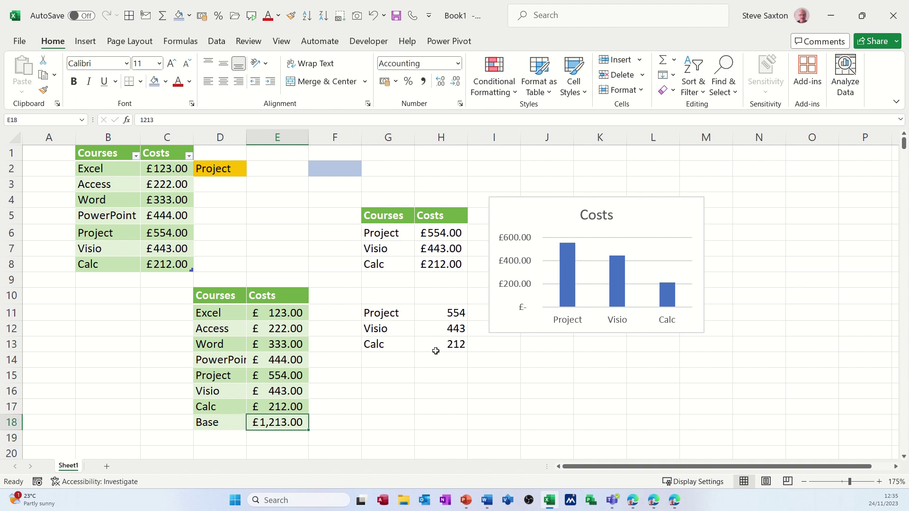
{"action": "right_click", "coordinate": [225, 361]}
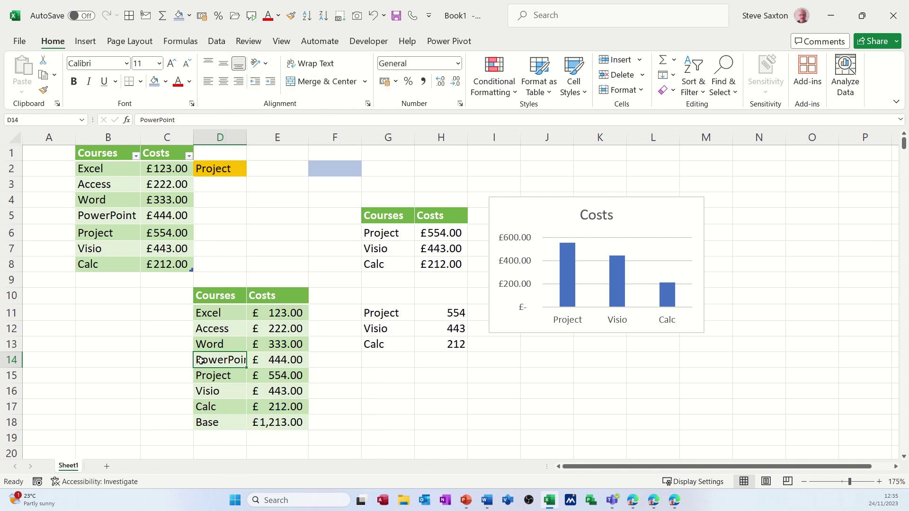
{"action": "key", "text": "Escape"}
- Format D10:E18 as a table with a Medium style and headers
{"action": "left_click", "coordinate": [540, 85]}
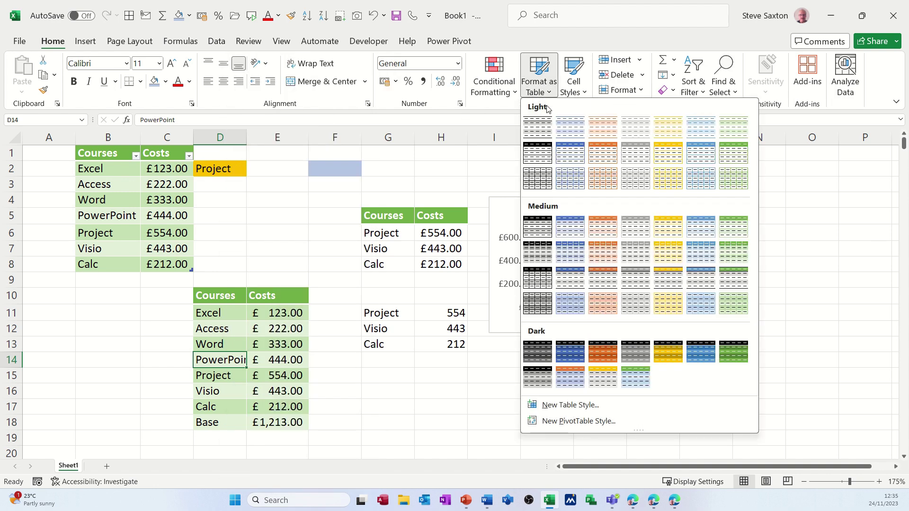
{"action": "left_click", "coordinate": [605, 257]}
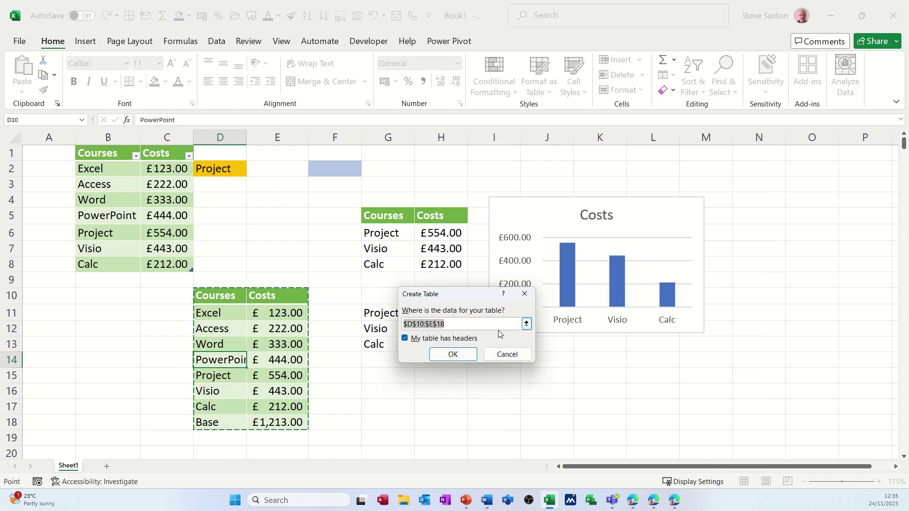
{"action": "left_click", "coordinate": [454, 354]}
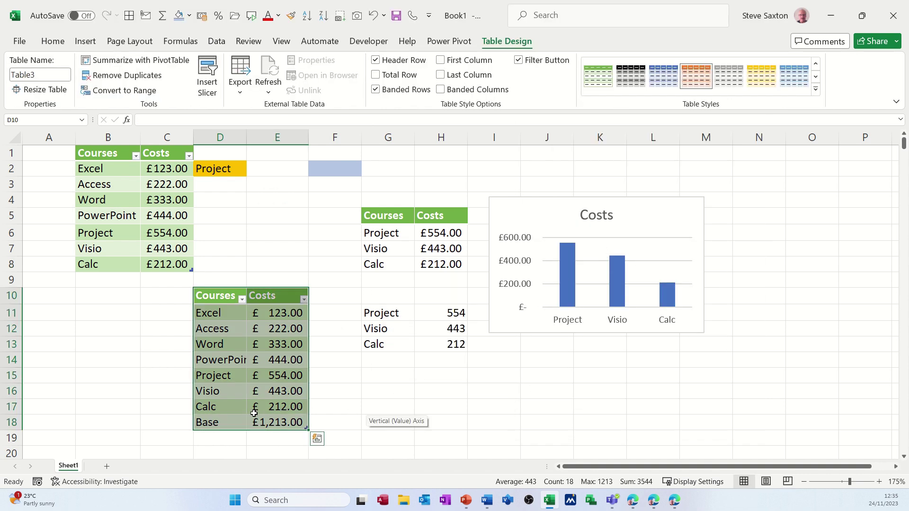
- Fill the Base row D18:E18 down into row 19, giving Base at 1,214
{"action": "left_click", "coordinate": [222, 422]}
{"action": "left_click_drag", "start_coordinate": [222, 422], "coordinate": [272, 422]}
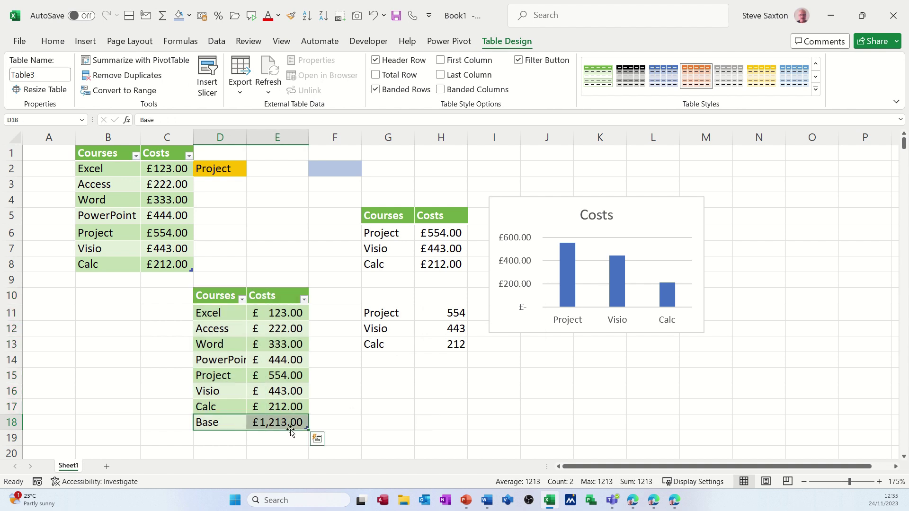
{"action": "left_click_drag", "start_coordinate": [307, 434], "coordinate": [308, 446]}
- Change G11's formula to =TAKE(Table3,-3) so it lists Calc, Base and Base
{"action": "left_click", "coordinate": [384, 315]}
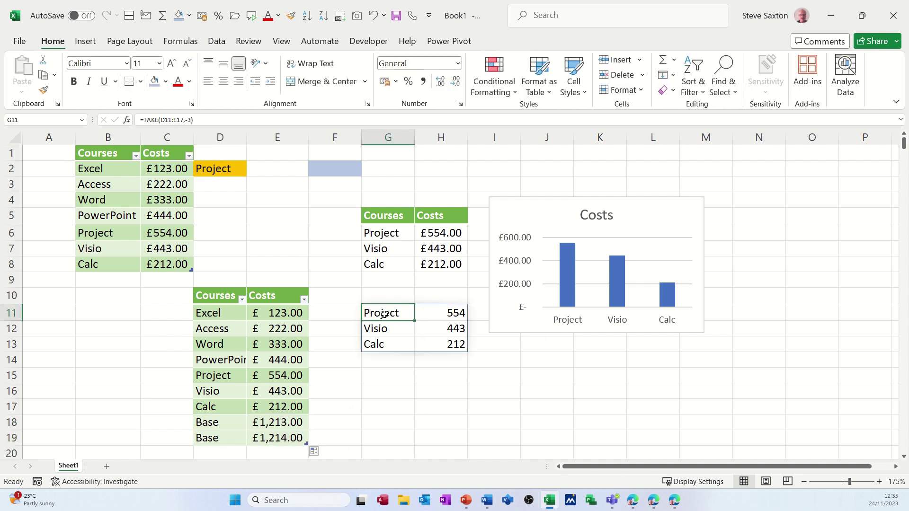
{"action": "left_click", "coordinate": [184, 121]}
{"action": "left_click_drag", "start_coordinate": [184, 120], "coordinate": [161, 119]}
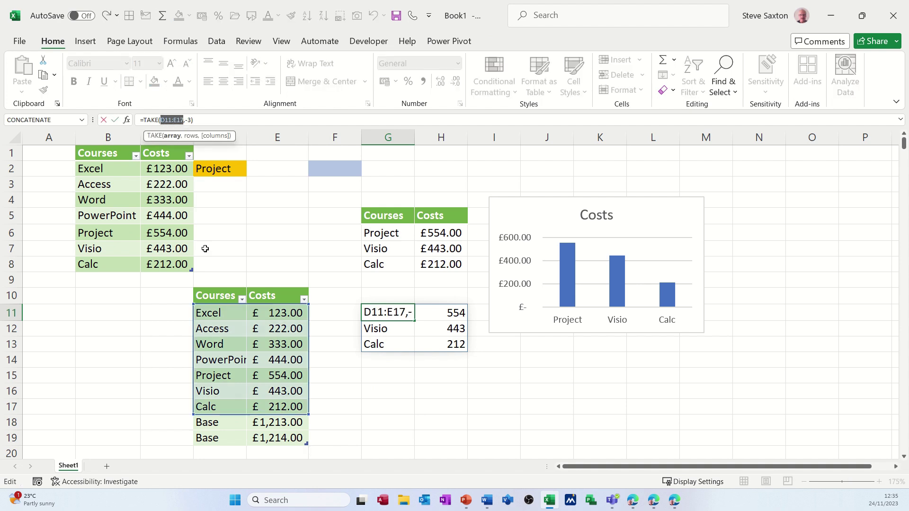
{"action": "left_click", "coordinate": [203, 313]}
{"action": "left_click_drag", "start_coordinate": [213, 312], "coordinate": [274, 438]}
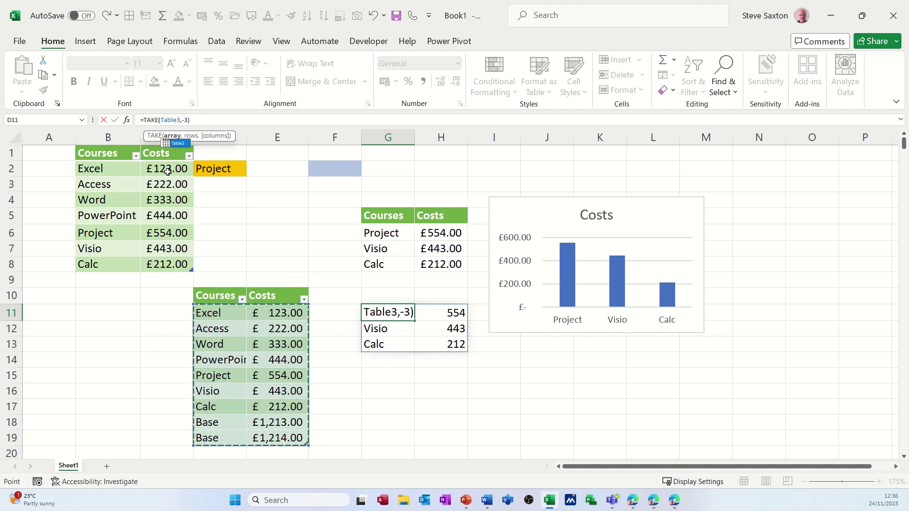
{"action": "left_click", "coordinate": [116, 121]}
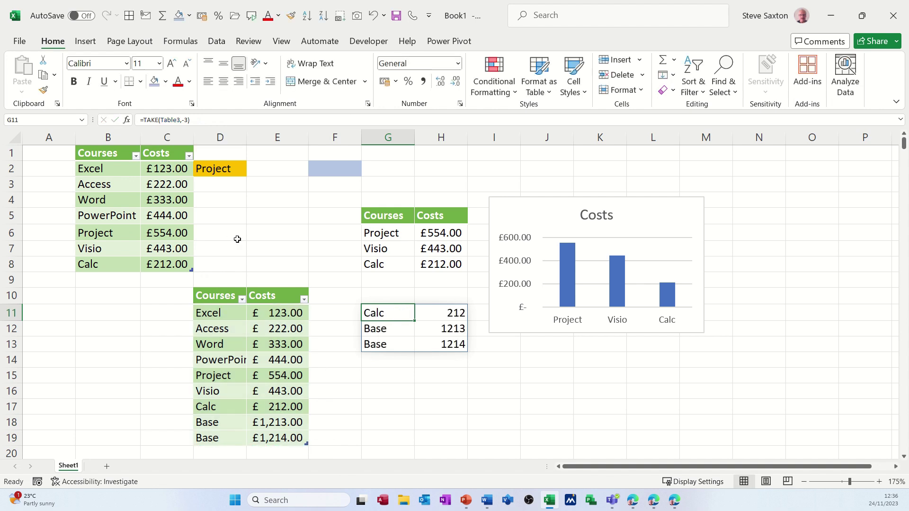
- Add Impress costing 1212 in row 20 of Table3, then select D11:E19
{"action": "left_click", "coordinate": [215, 450]}
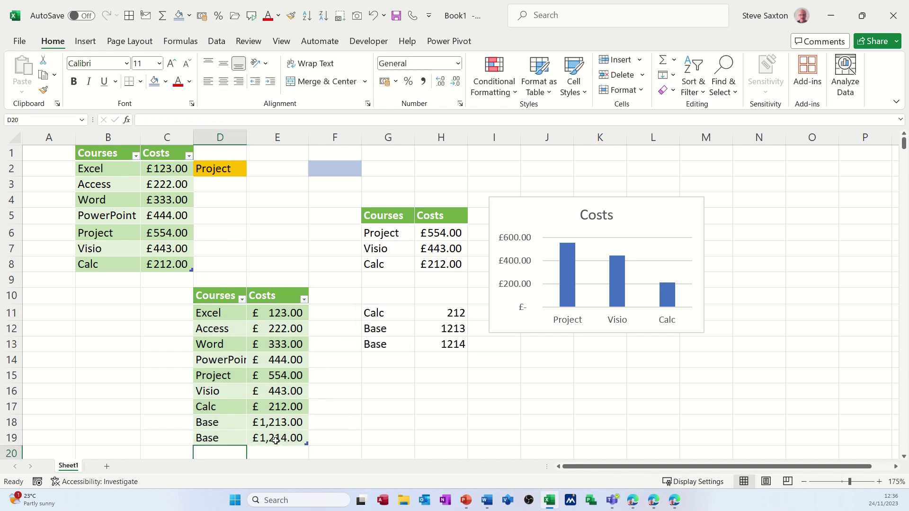
{"action": "type", "text": "Imp"}
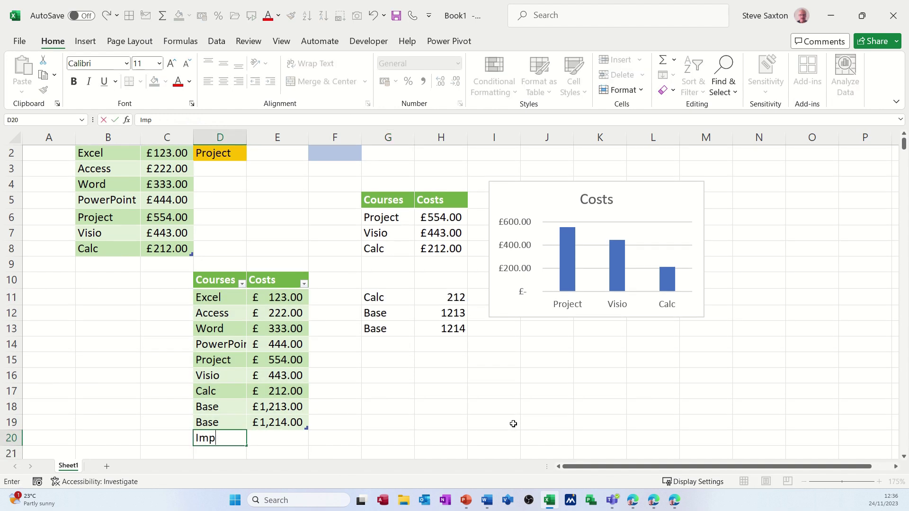
{"action": "type", "text": "ress 121"}
{"action": "key", "text": "BackSpace"}
{"action": "key", "text": "BackSpace"}
{"action": "key", "text": "BackSpace"}
{"action": "key", "text": "Tab"}
{"action": "type", "text": "121"}
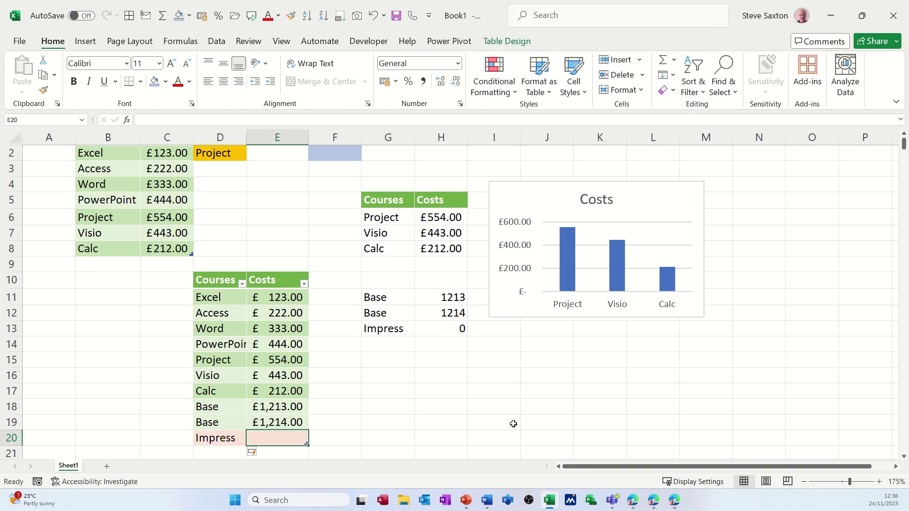
{"action": "key", "text": "Return"}
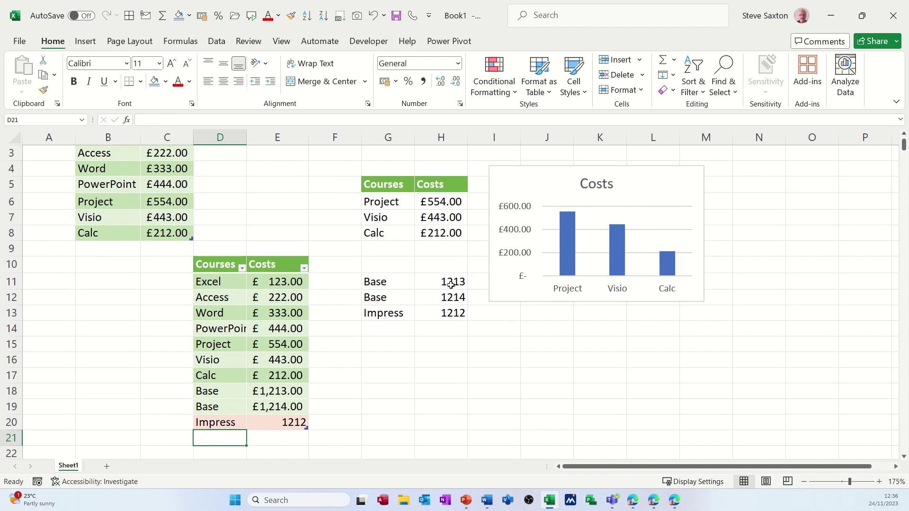
{"action": "left_click", "coordinate": [260, 422]}
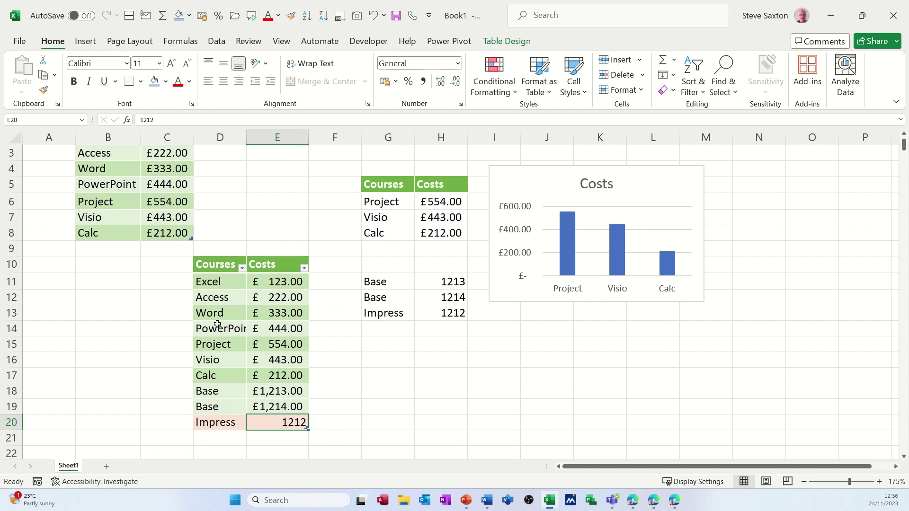
{"action": "left_click_drag", "start_coordinate": [215, 283], "coordinate": [263, 408]}
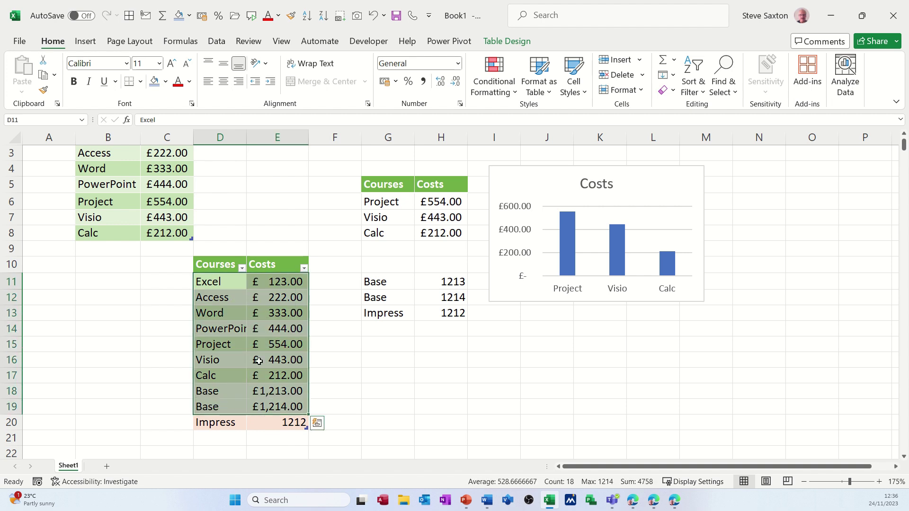
- Set No Fill on rows D11:E19 so Table3's orange banding shows through
{"action": "left_click", "coordinate": [166, 82]}
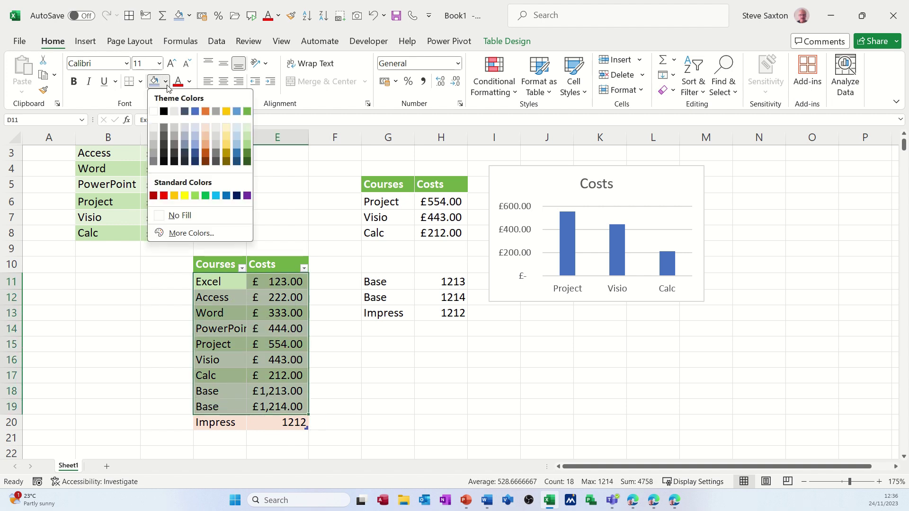
{"action": "left_click", "coordinate": [173, 216]}
{"action": "left_click", "coordinate": [262, 375]}
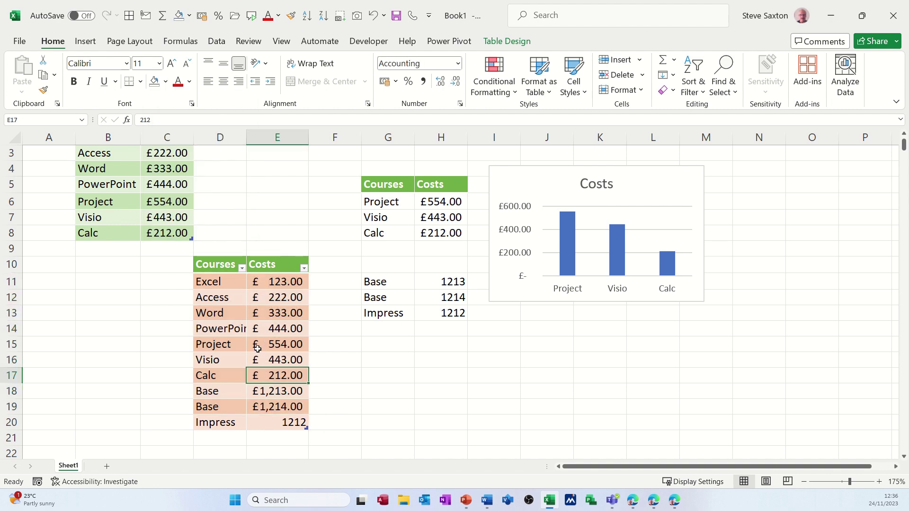
{"action": "left_click", "coordinate": [545, 95]}
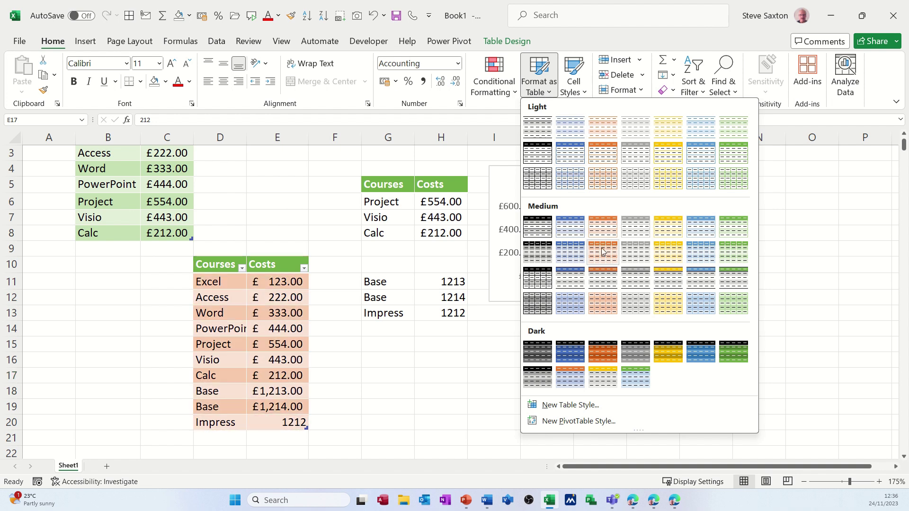
{"action": "left_click", "coordinate": [407, 345]}
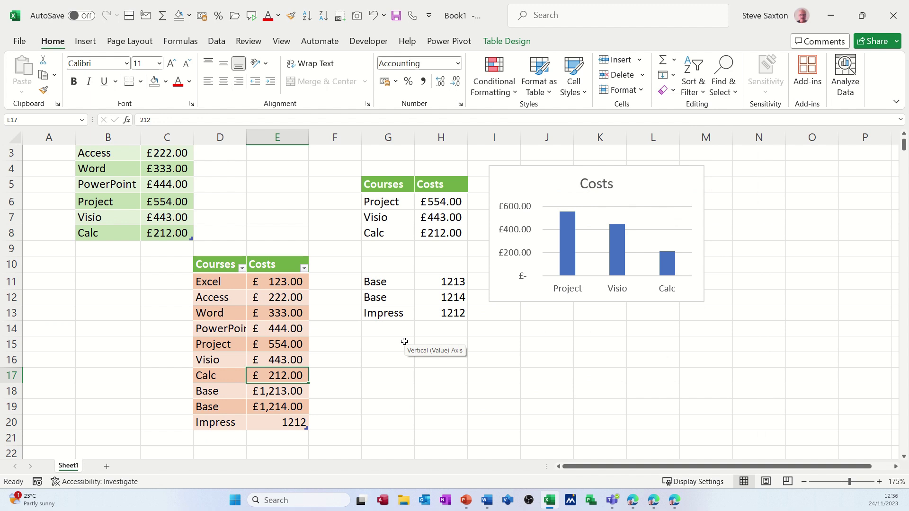
- Scroll back to row 1 and check D2's dropdown, which now lists all seven courses
{"action": "left_click", "coordinate": [905, 135]}
{"action": "left_click", "coordinate": [904, 135]}
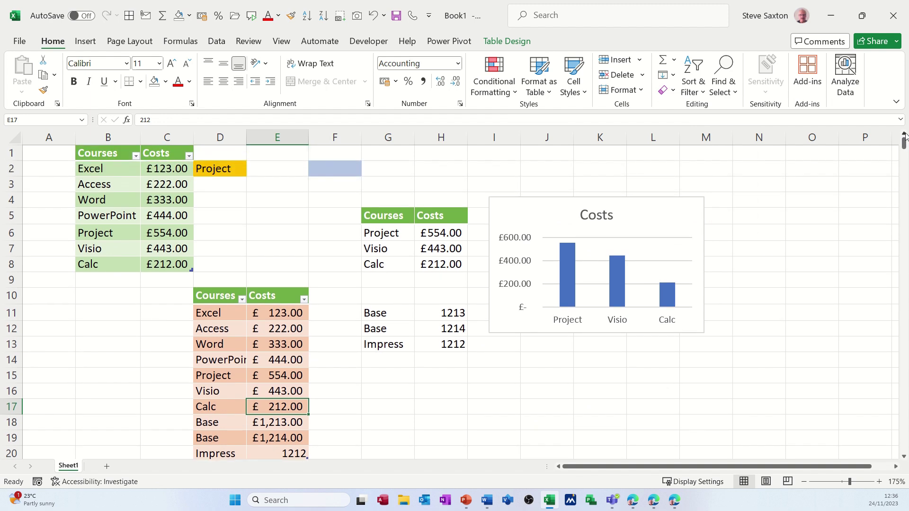
{"action": "left_click", "coordinate": [231, 169]}
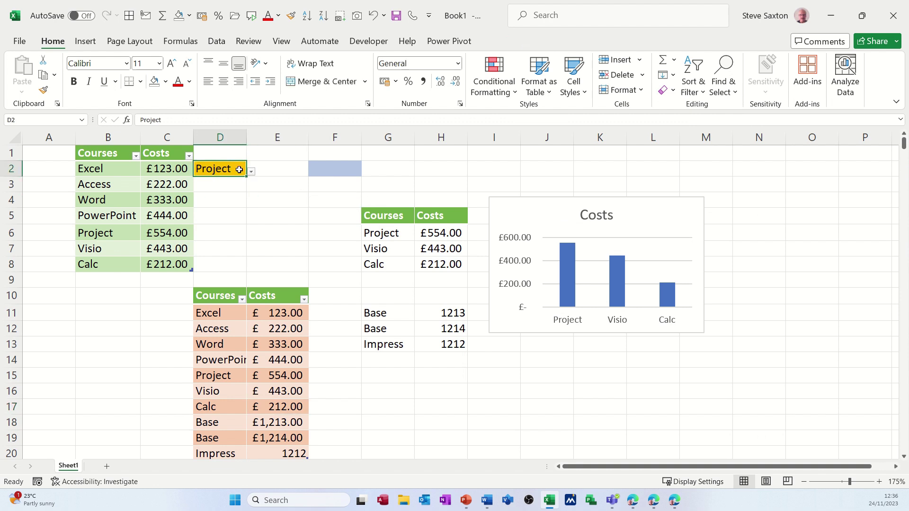
{"action": "left_click", "coordinate": [251, 174]}
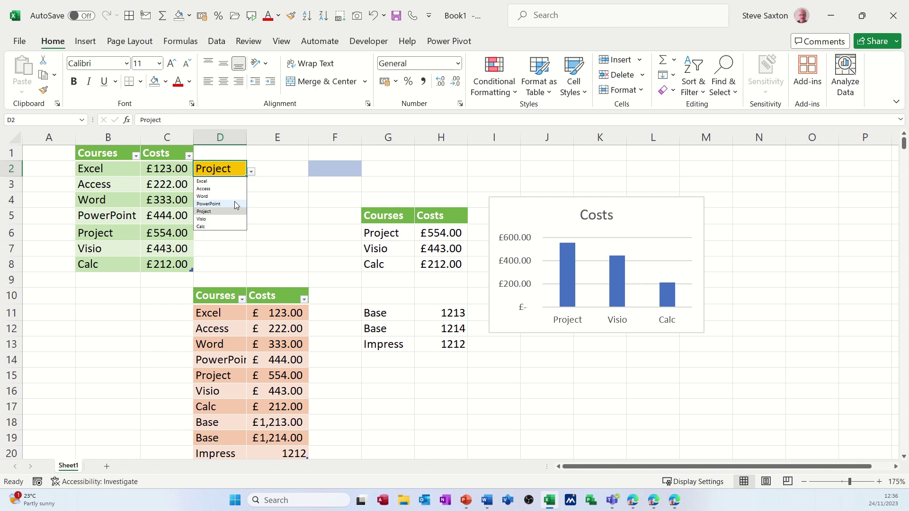
{"action": "key", "text": "Escape"}
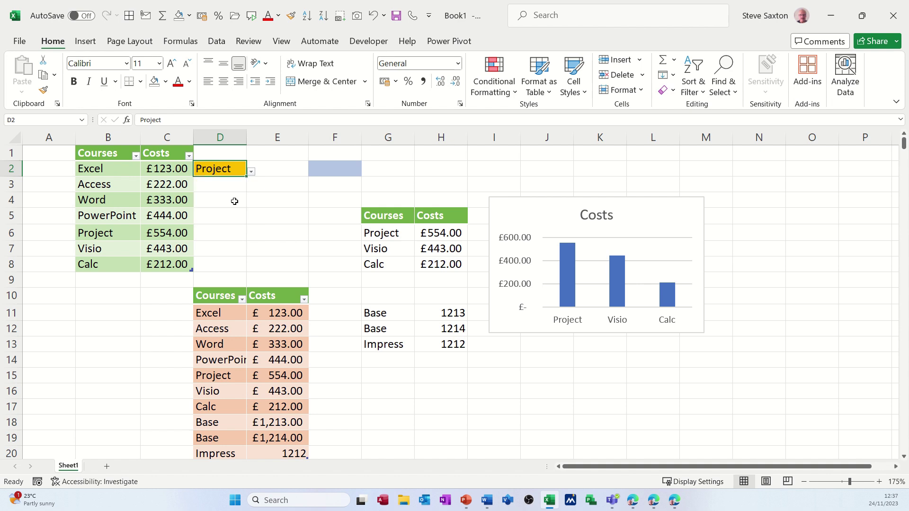